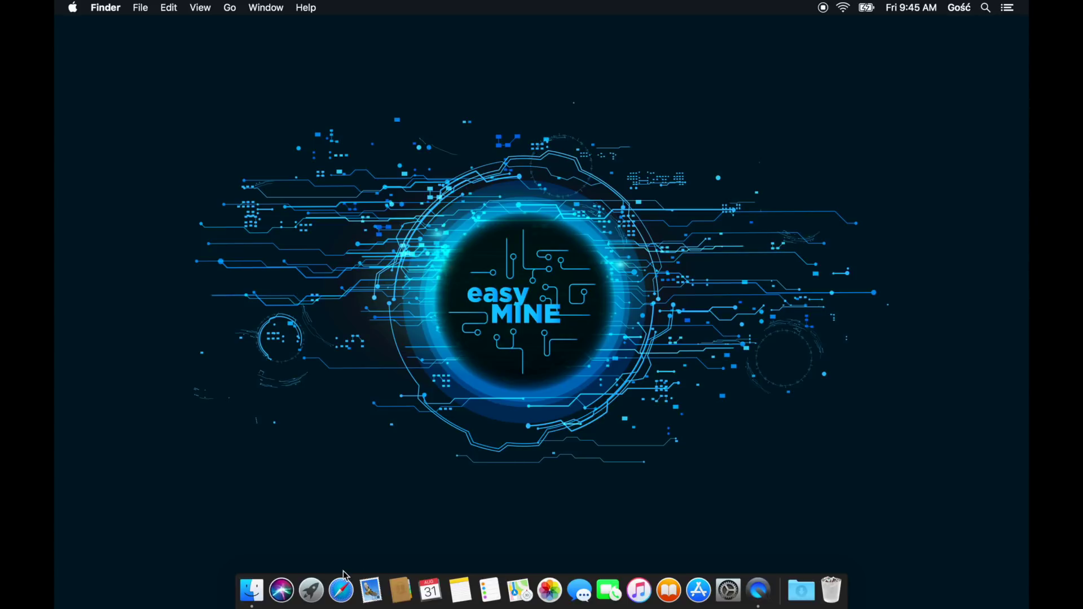
# Go to my.easymine.io in Safari and start a new account registration
pyautogui.click(341, 587)
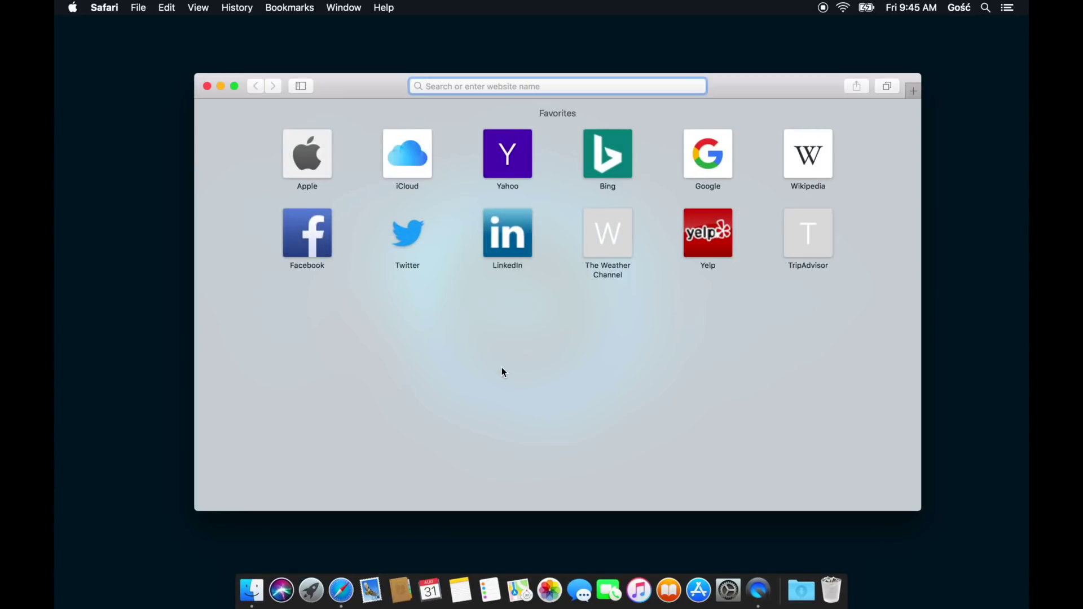
pyautogui.write('my.ea')
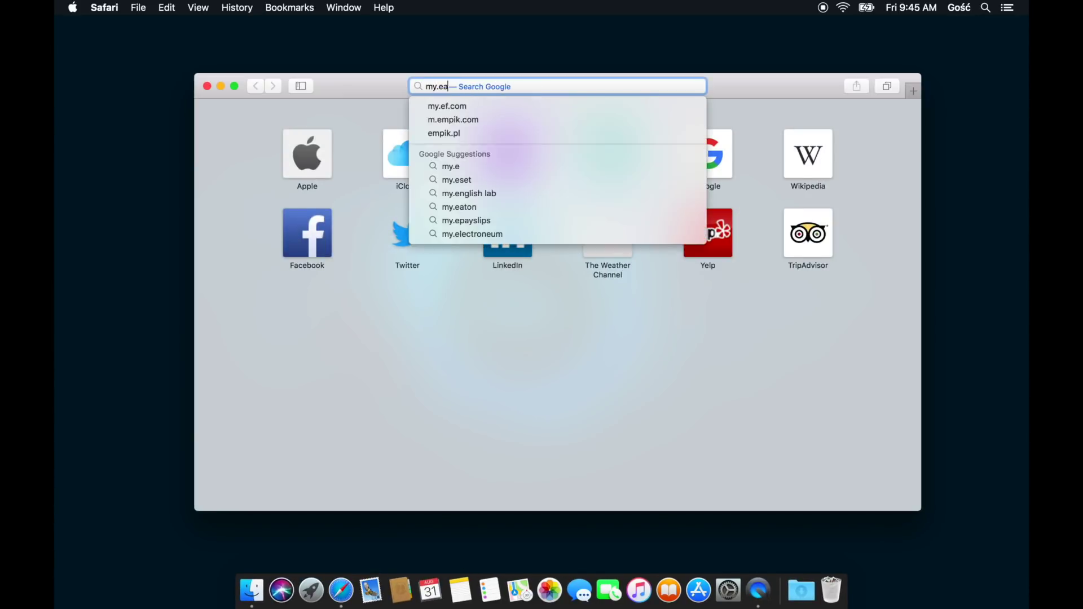
pyautogui.write('symine.io')
pyautogui.press('Return')
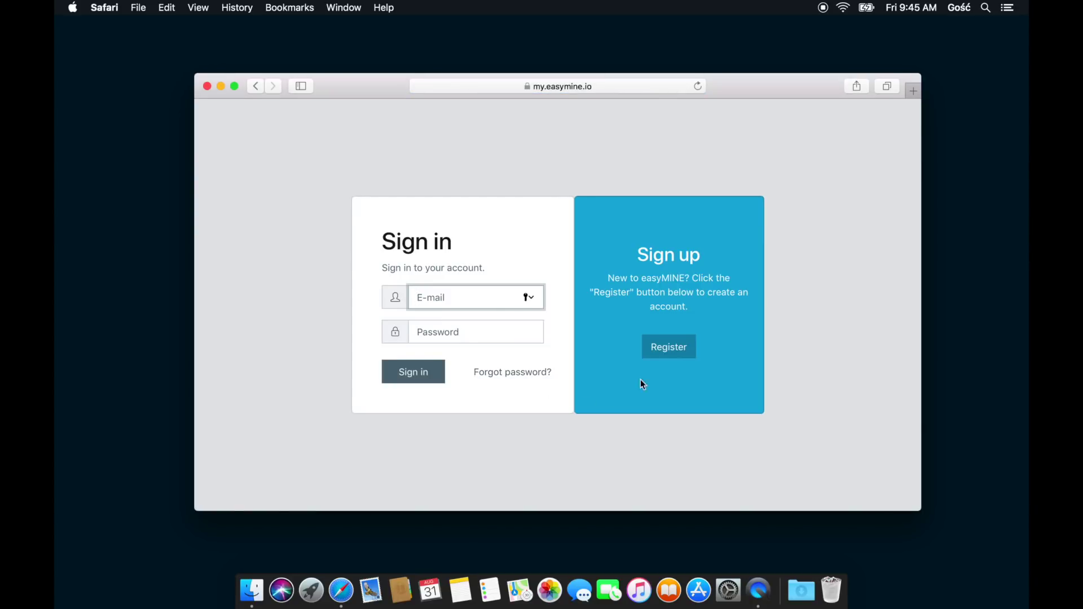
pyautogui.click(667, 347)
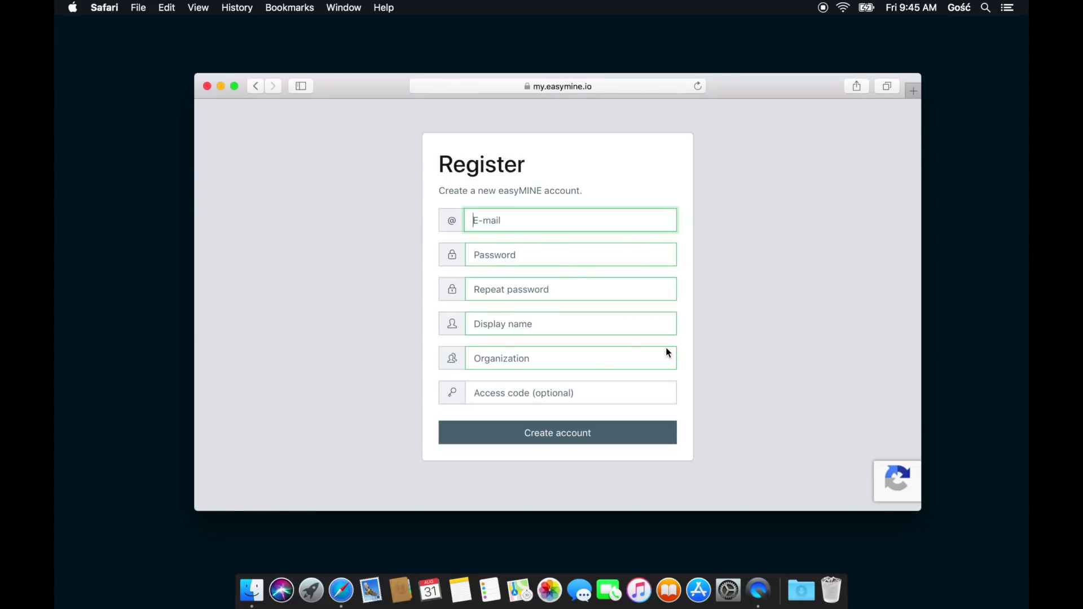
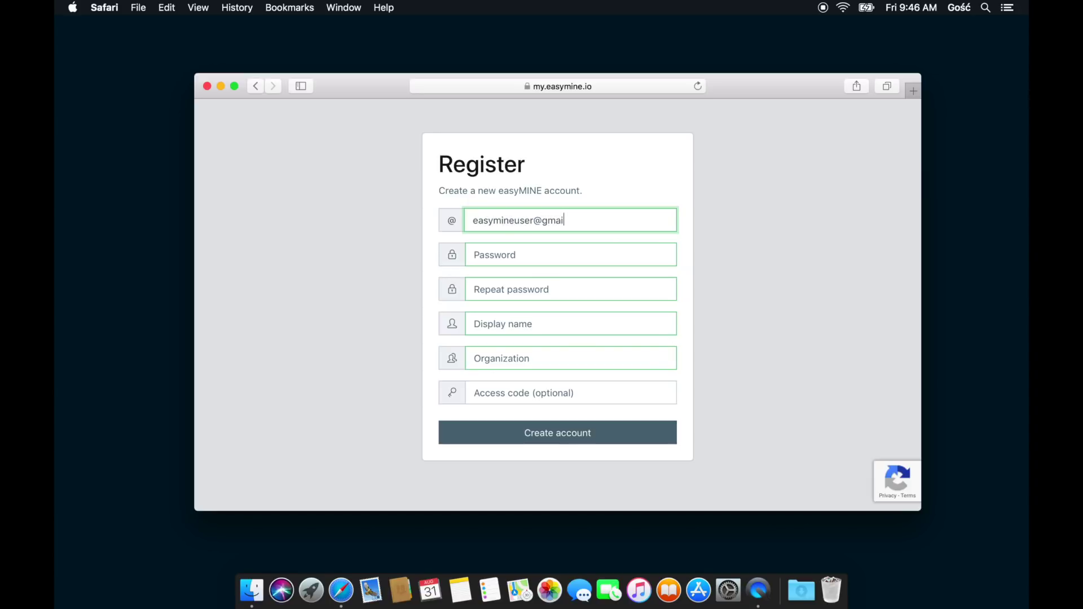
# Enter the account e-mail address and the password twice in the registration form
pyautogui.press('Tab')
pyautogui.write('•••••••••••')
pyautogui.press('Tab')
pyautogui.write('•••••••••••')
# Fill in the display name, organization 'Miner' and access code, then submit the registration
pyautogui.press('Tab')
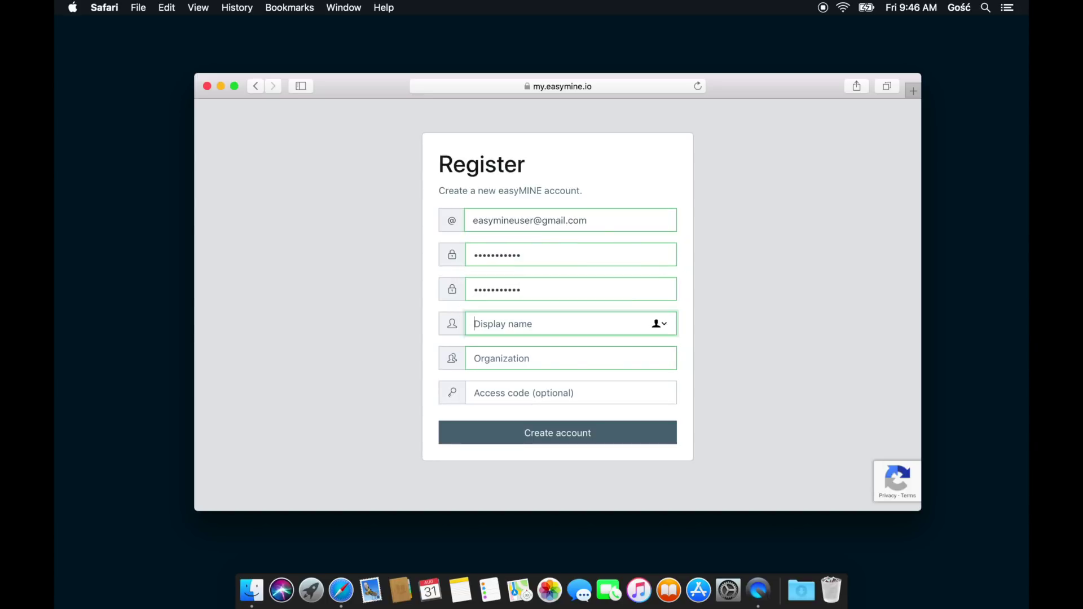
pyautogui.press('Tab')
pyautogui.press('Tab')
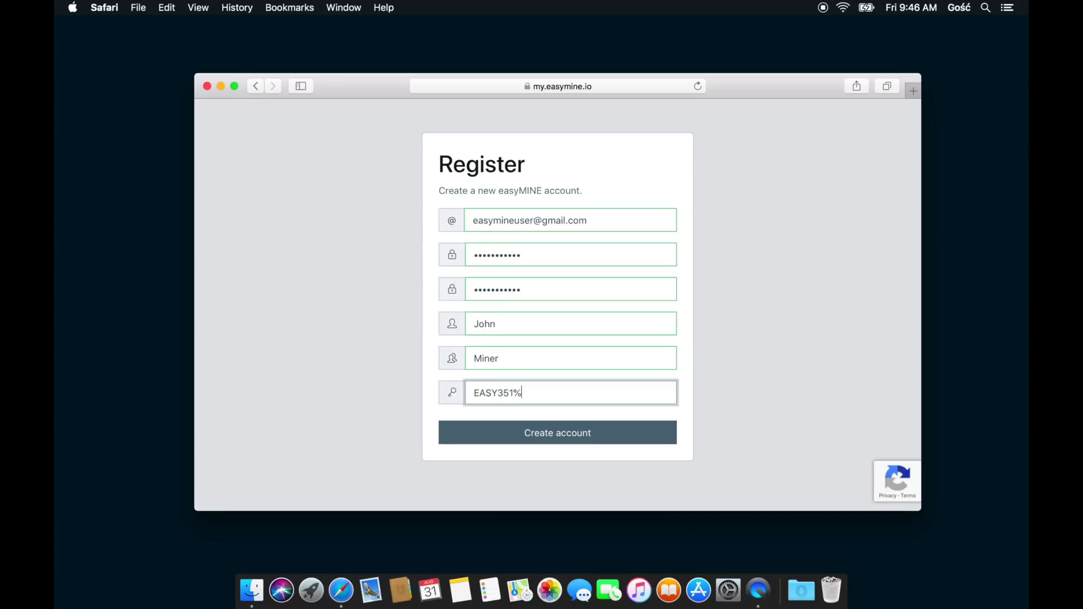
pyautogui.click(657, 433)
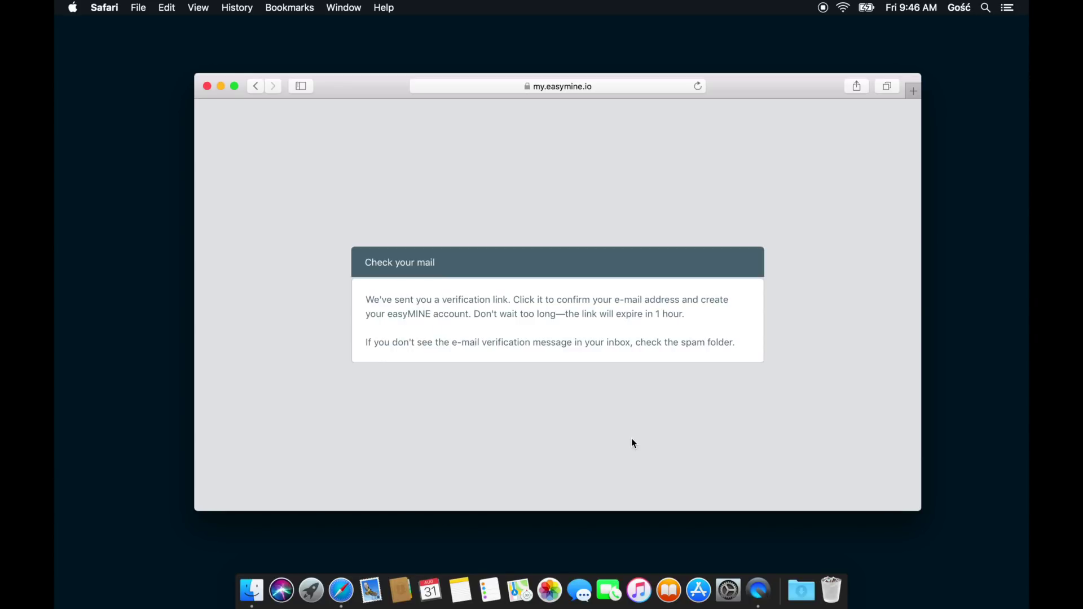
pyautogui.click(912, 90)
# Sign in to Gmail with the account e-mail and password, declining to save the password
pyautogui.write('gmail.com')
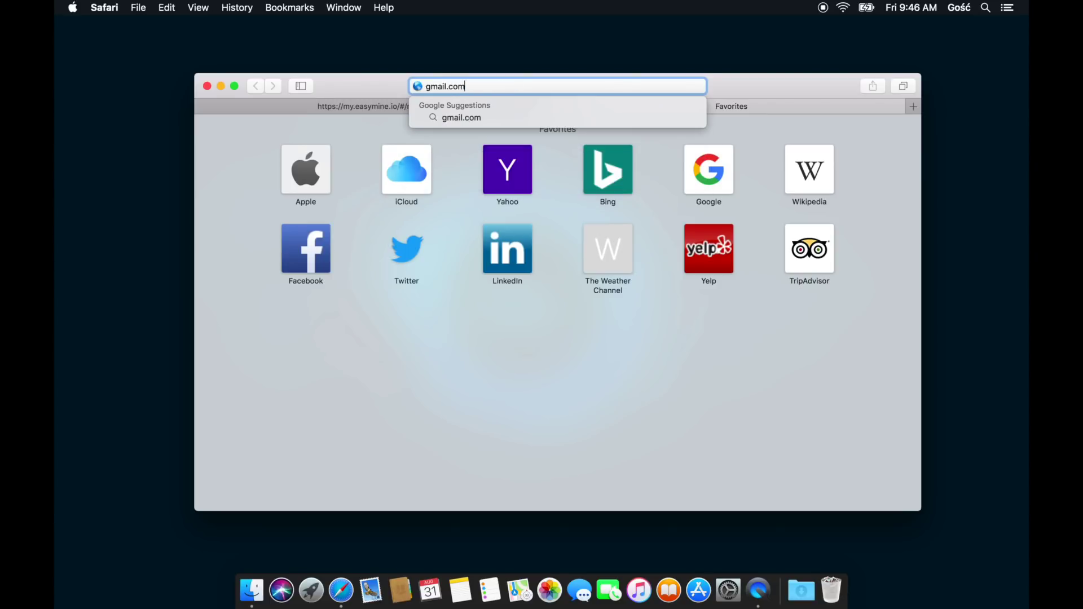
pyautogui.press('Return')
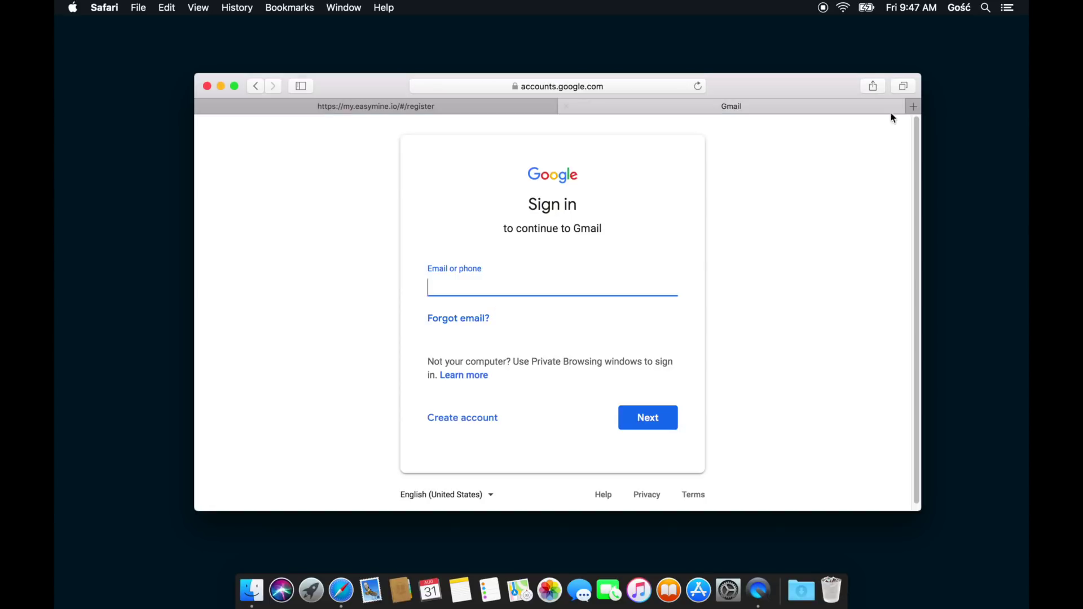
pyautogui.press('Return')
pyautogui.write('••••••••••')
pyautogui.press('Return')
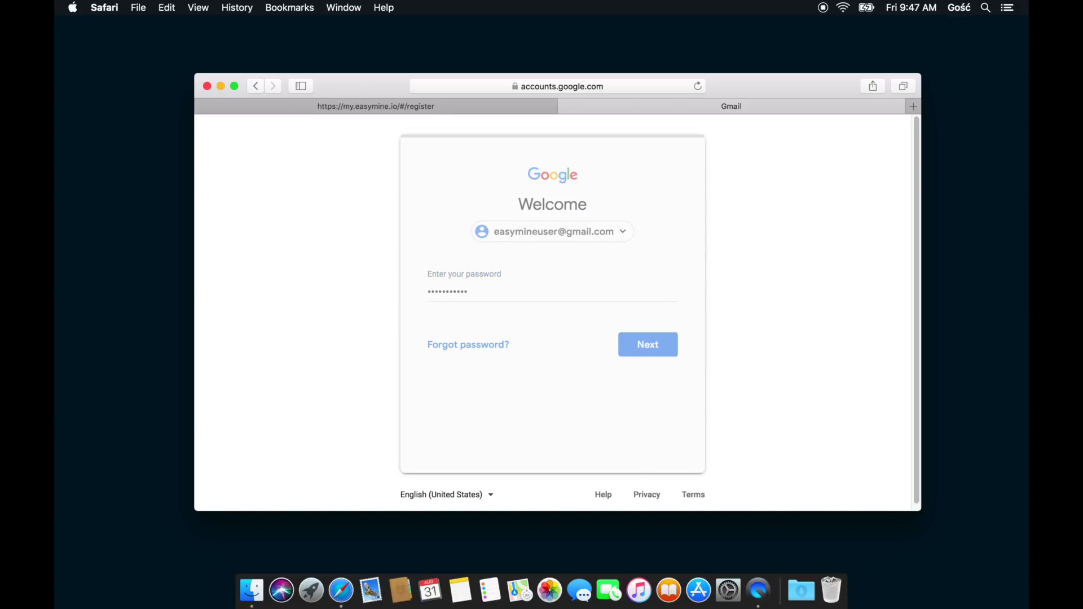
pyautogui.click(553, 183)
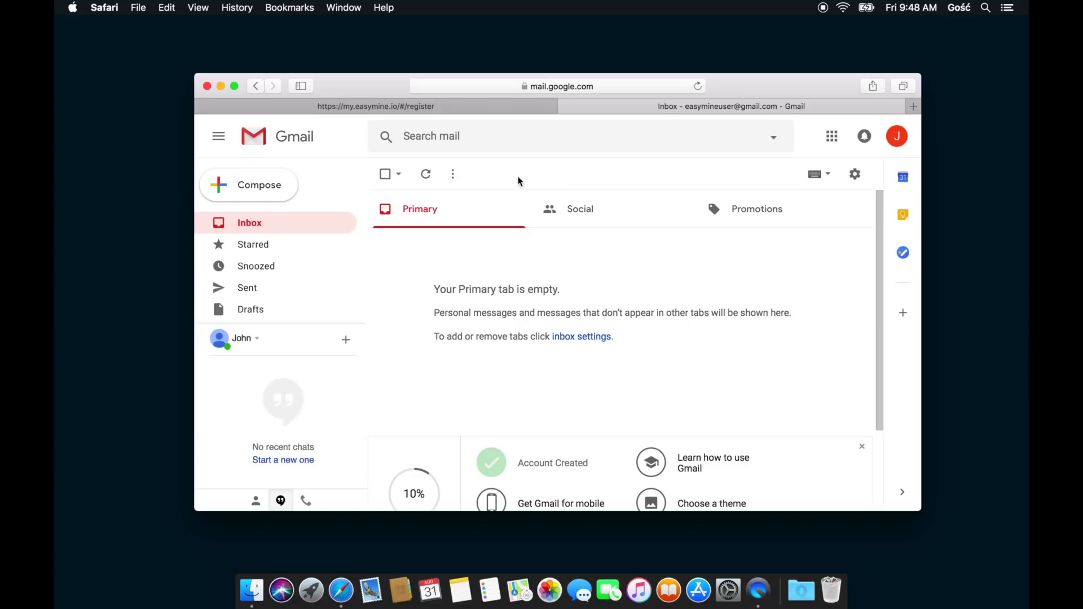
# Refresh the inbox, open the easyMINE e-mail and follow its verification link
pyautogui.click(425, 175)
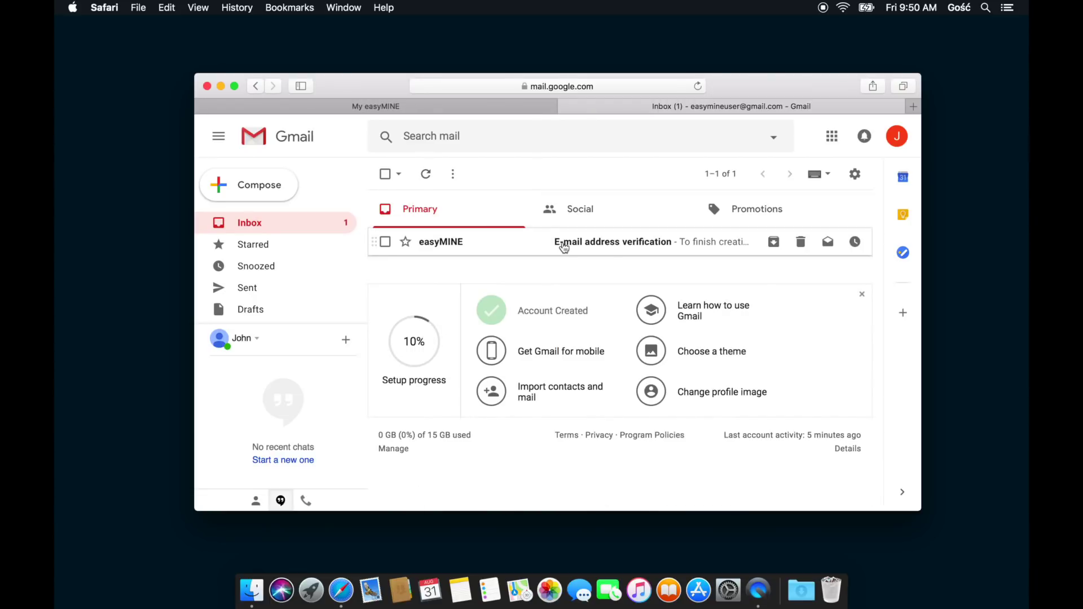
pyautogui.click(562, 244)
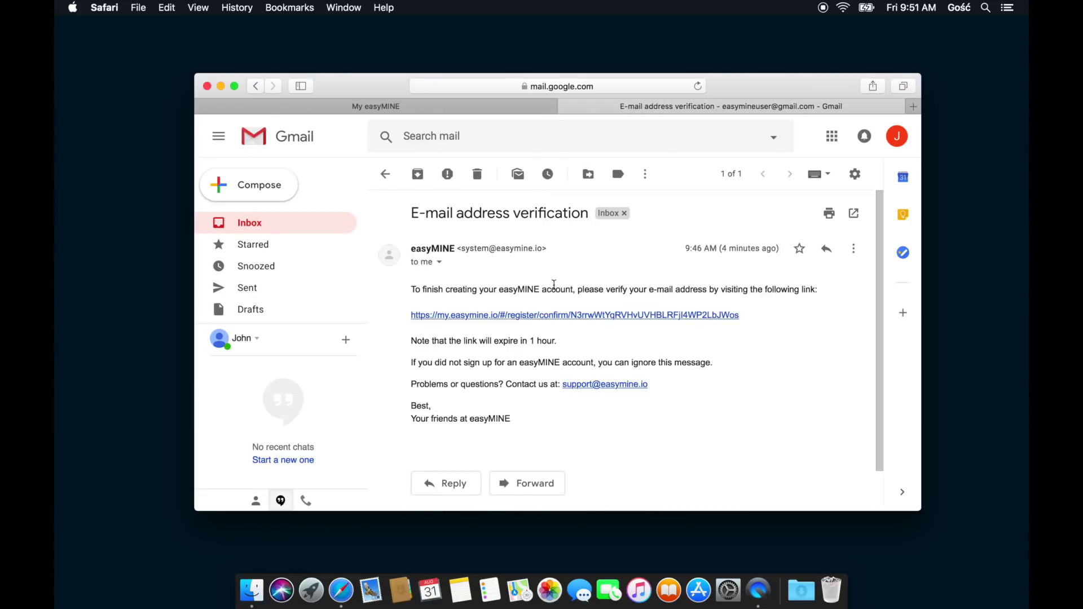
pyautogui.click(546, 316)
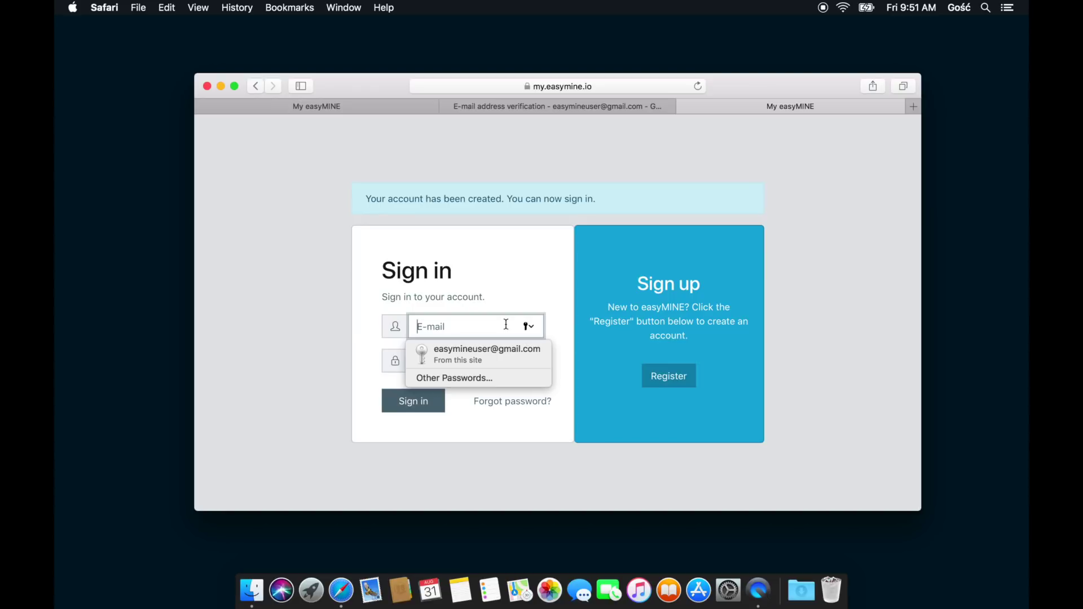
# Sign in to my.easymine.io using the saved login
pyautogui.write('easymine')
pyautogui.press('Down')
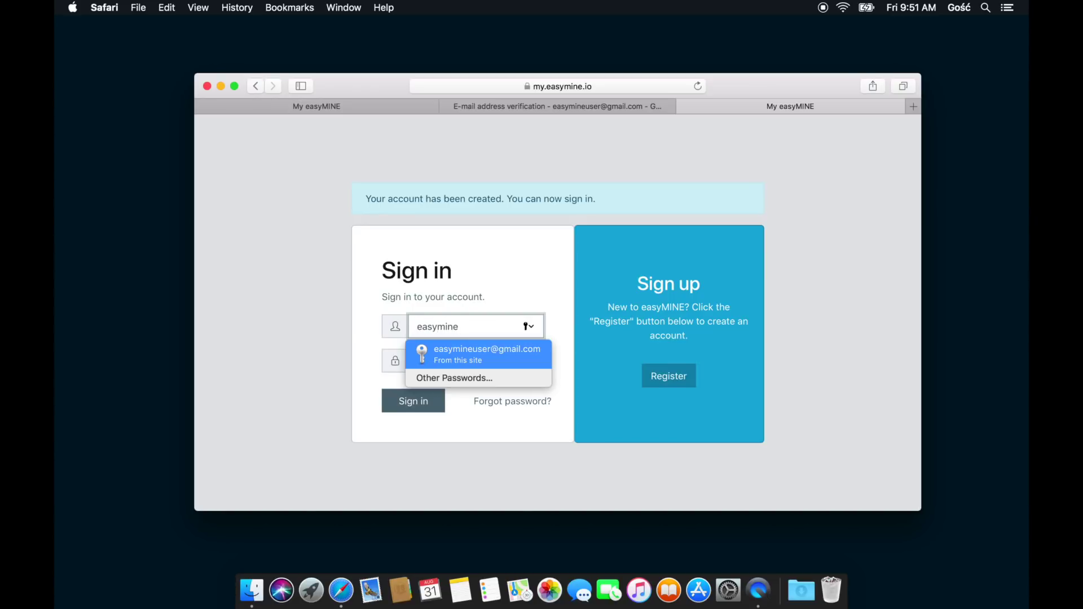
pyautogui.press('Return')
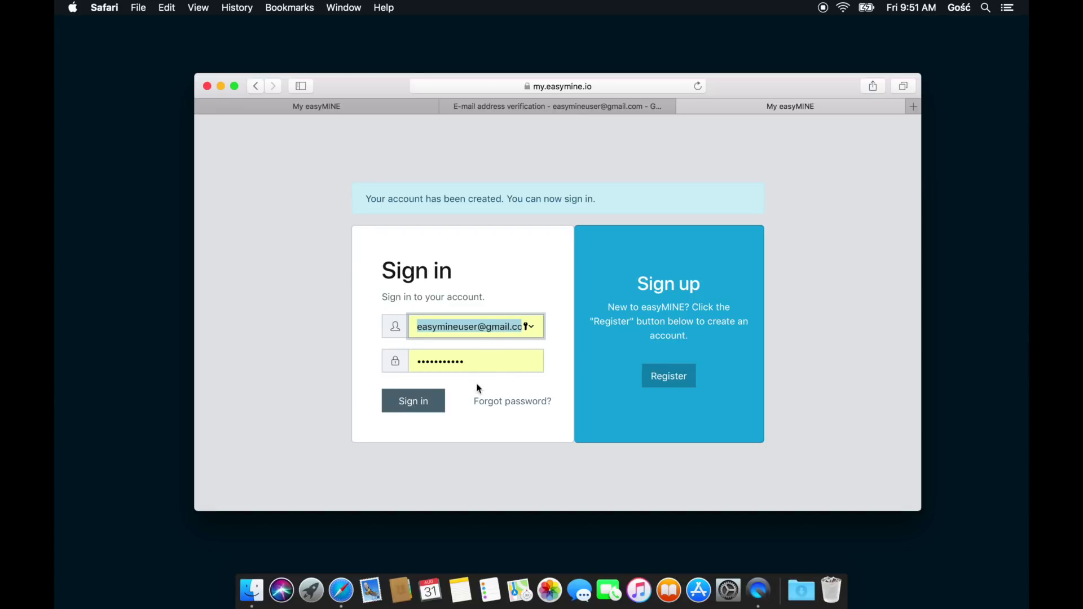
pyautogui.click(424, 404)
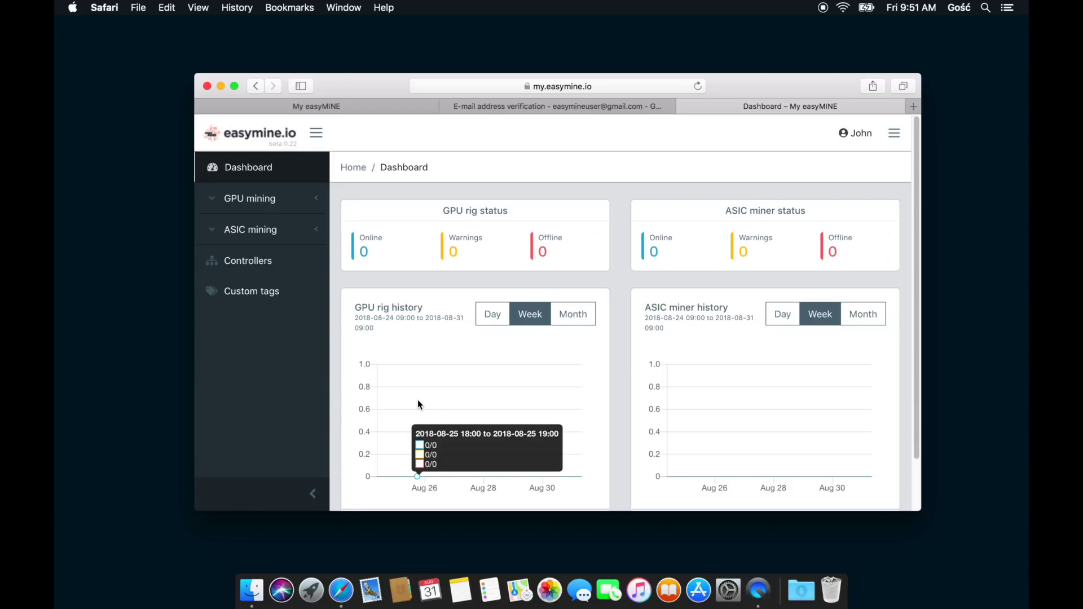
# Download the easyMINE OS disk image (beta.zip) from the Download page and check its progress
pyautogui.click(294, 227)
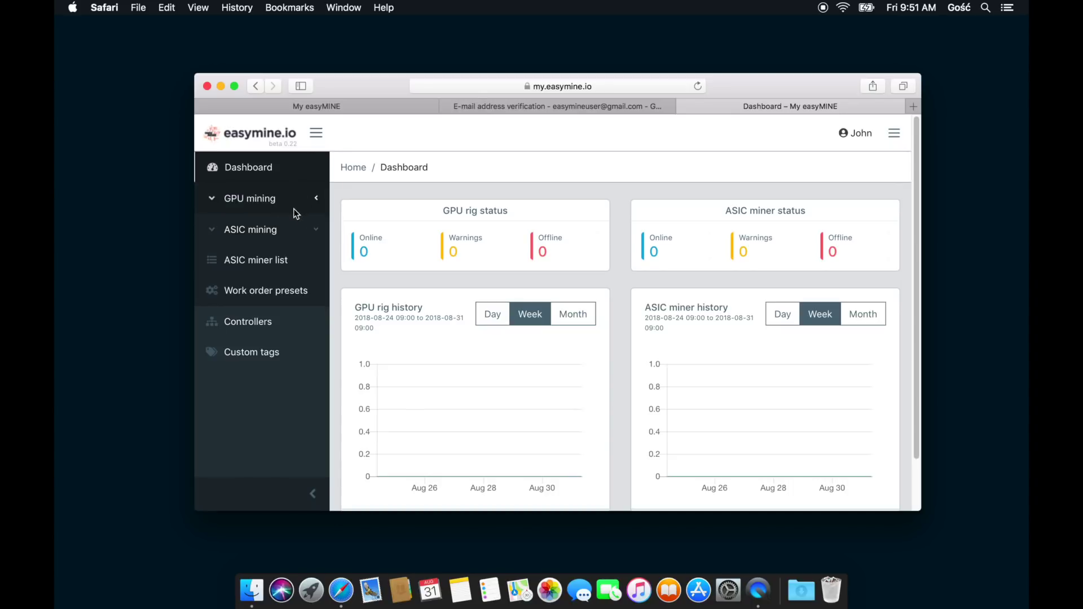
pyautogui.click(293, 206)
pyautogui.click(258, 380)
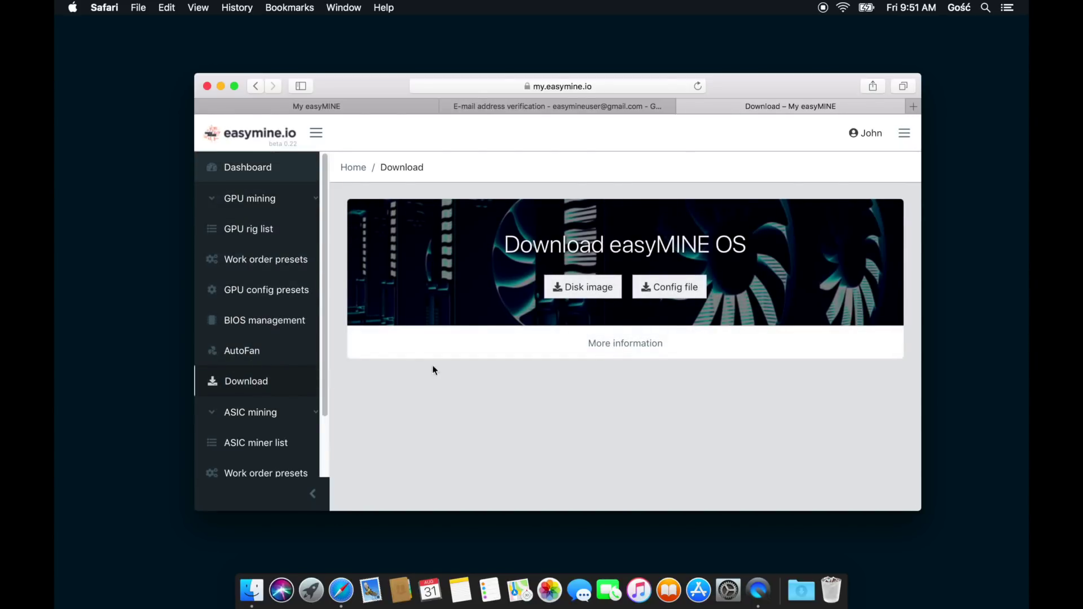
pyautogui.click(580, 288)
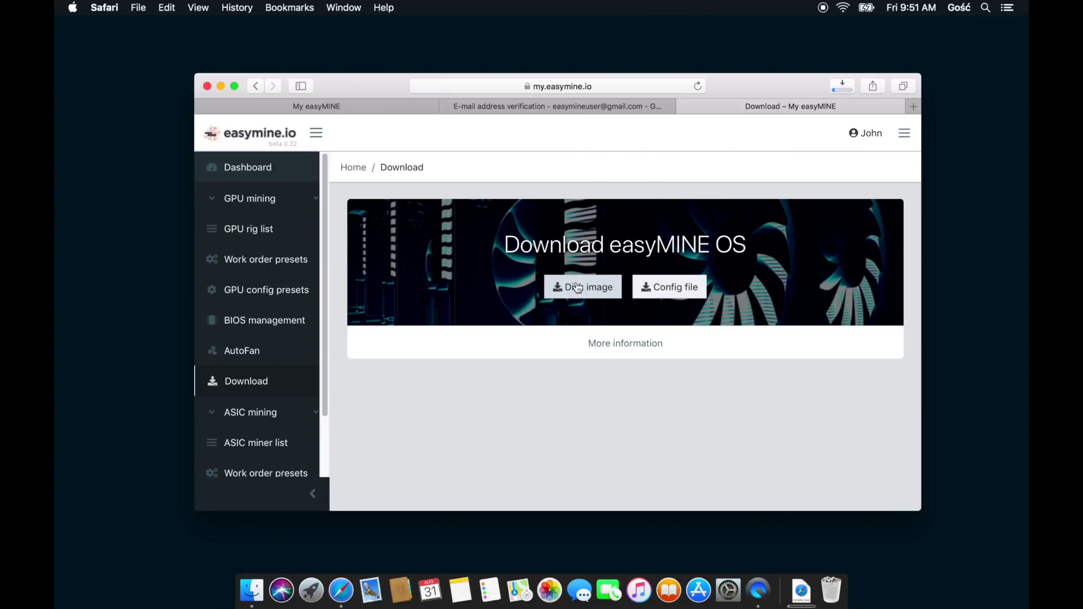
pyautogui.click(840, 87)
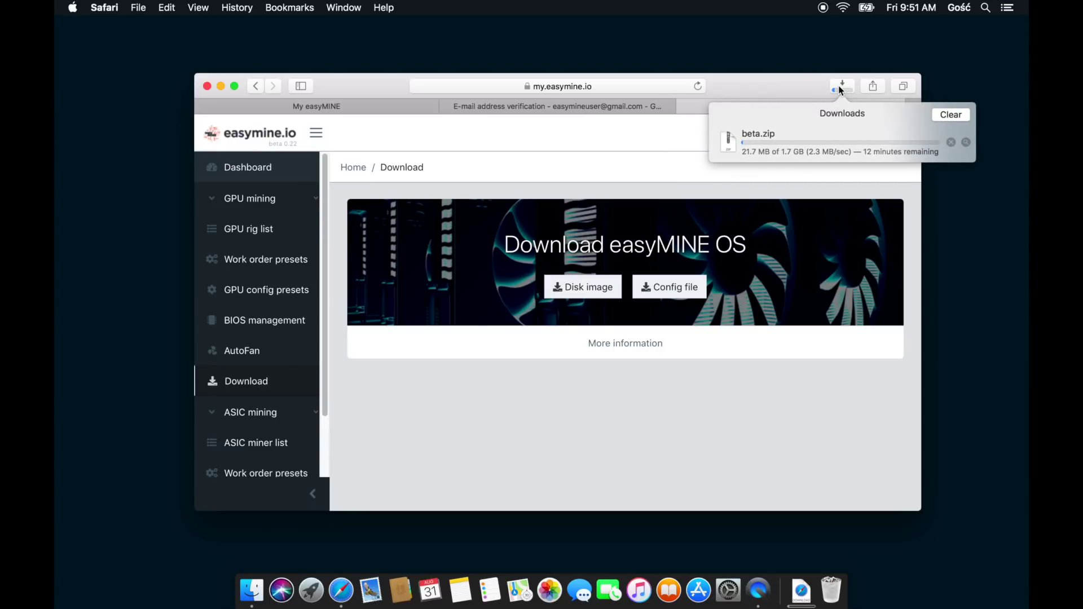
pyautogui.click(839, 86)
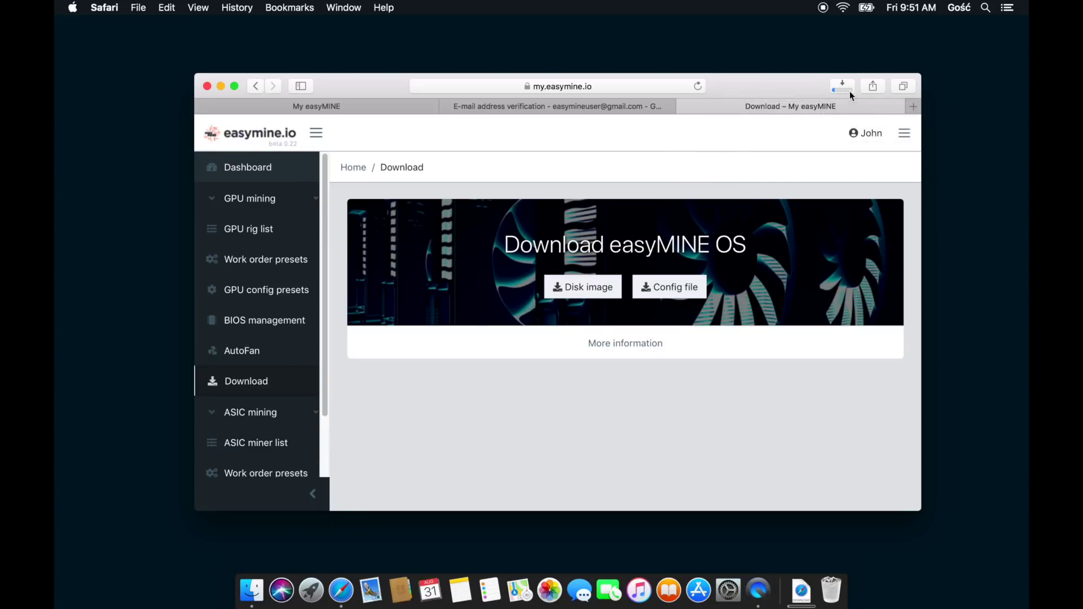
pyautogui.click(913, 107)
# Search for 'etcher' and open the official Etcher website
pyautogui.write('etcher')
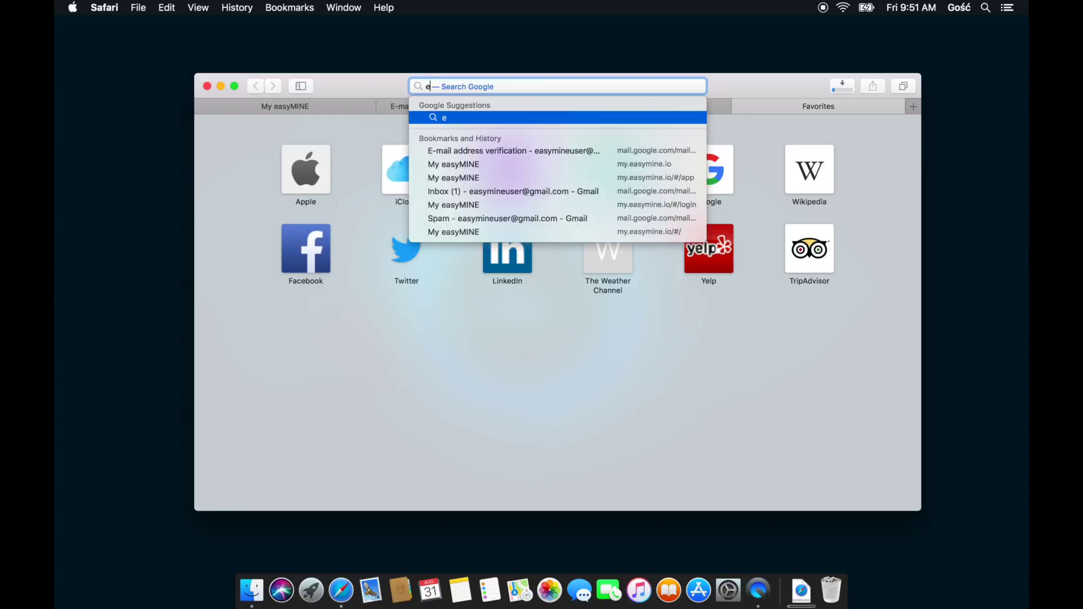
pyautogui.press('Return')
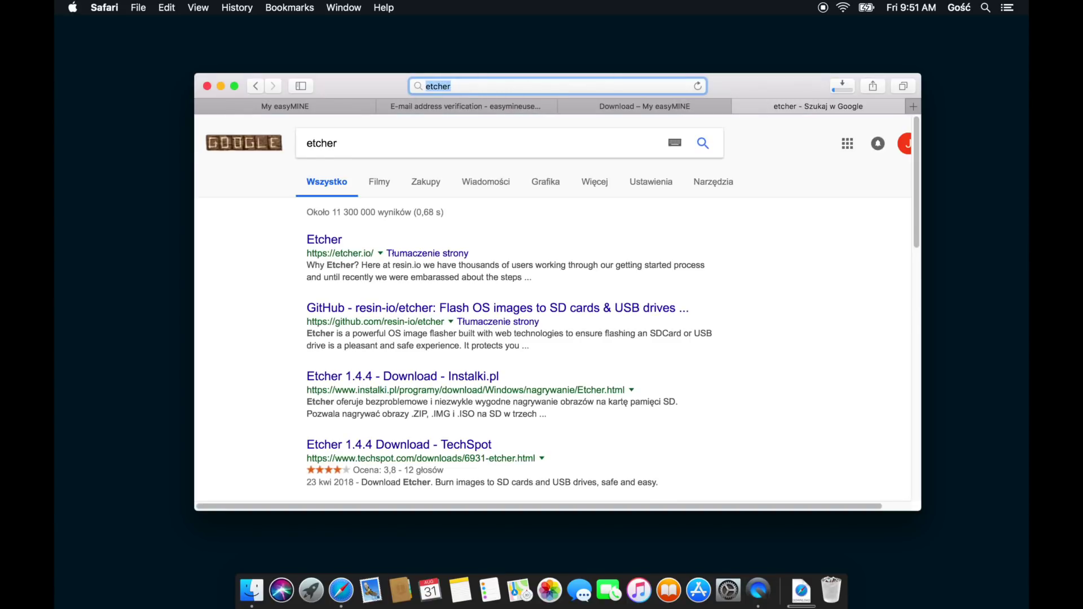
pyautogui.click(324, 237)
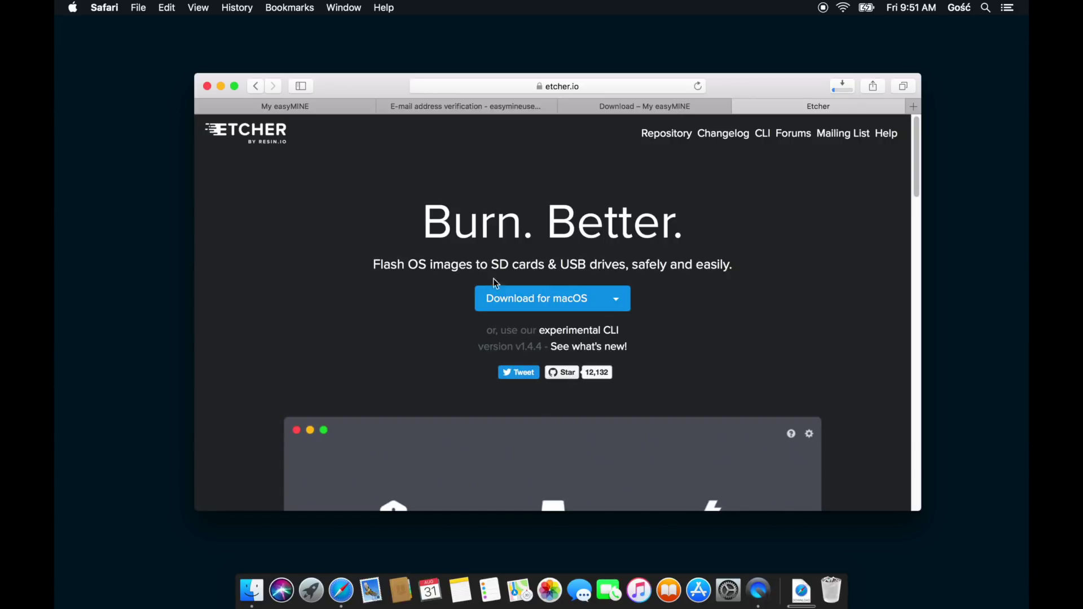
# Download Etcher for macOS and select Etcher-1.4.4.dmg in the downloads list
pyautogui.click(625, 300)
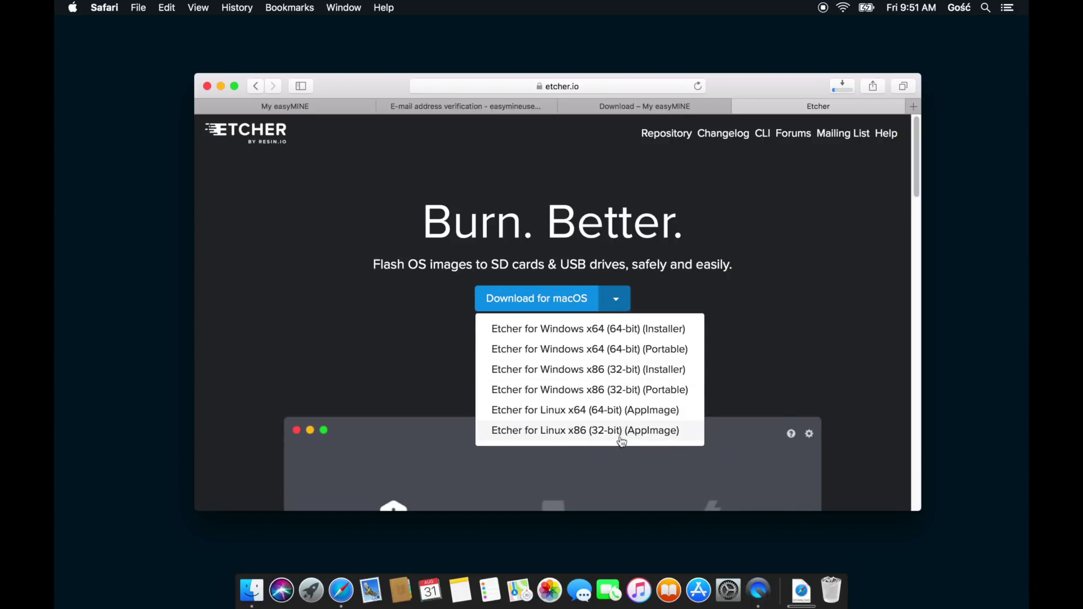
pyautogui.click(615, 299)
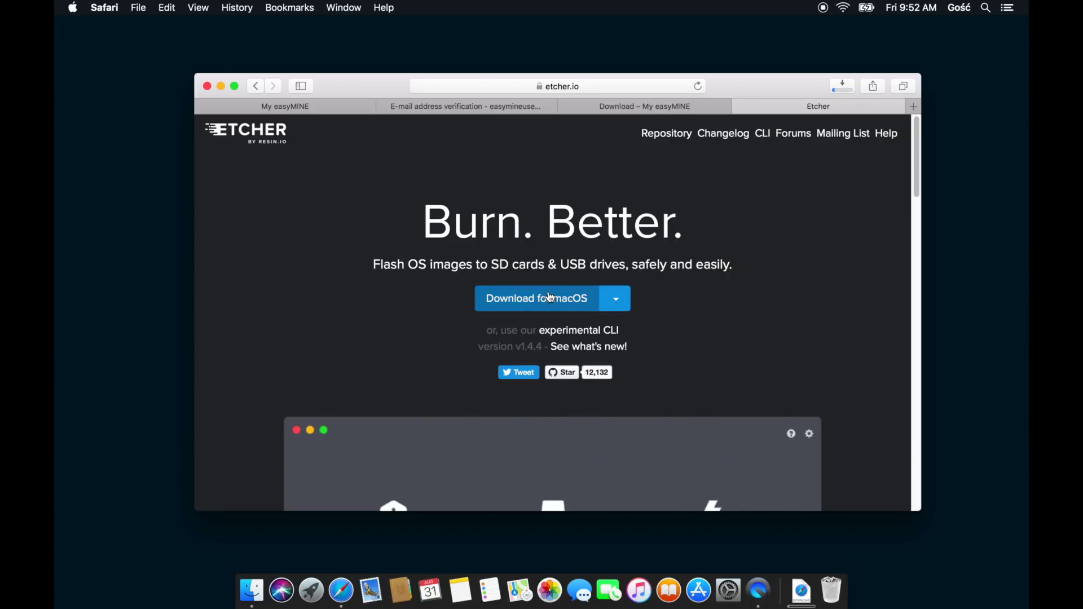
pyautogui.click(549, 297)
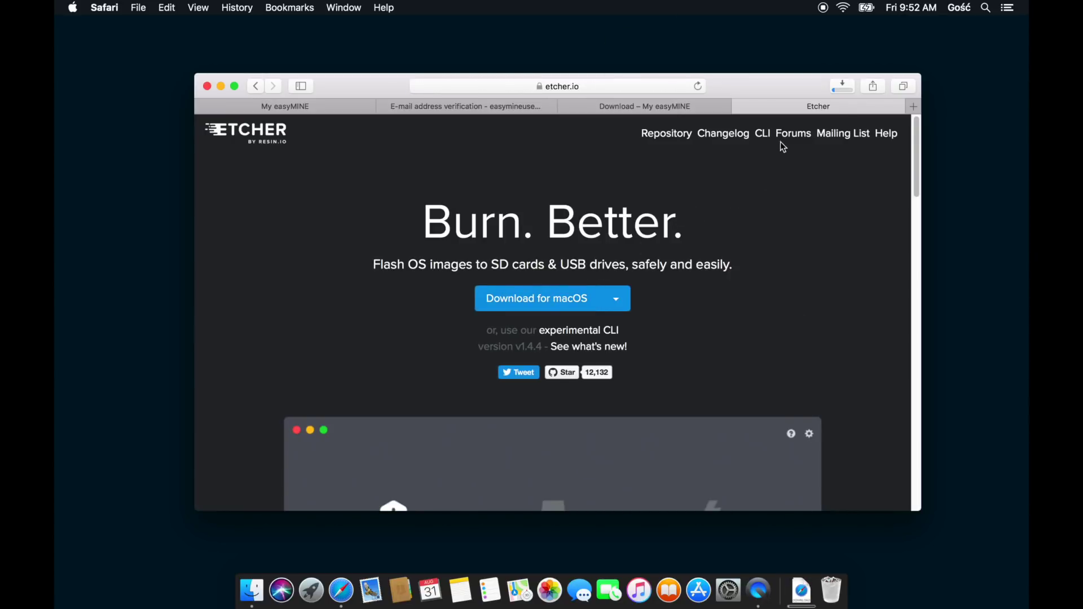
pyautogui.click(839, 83)
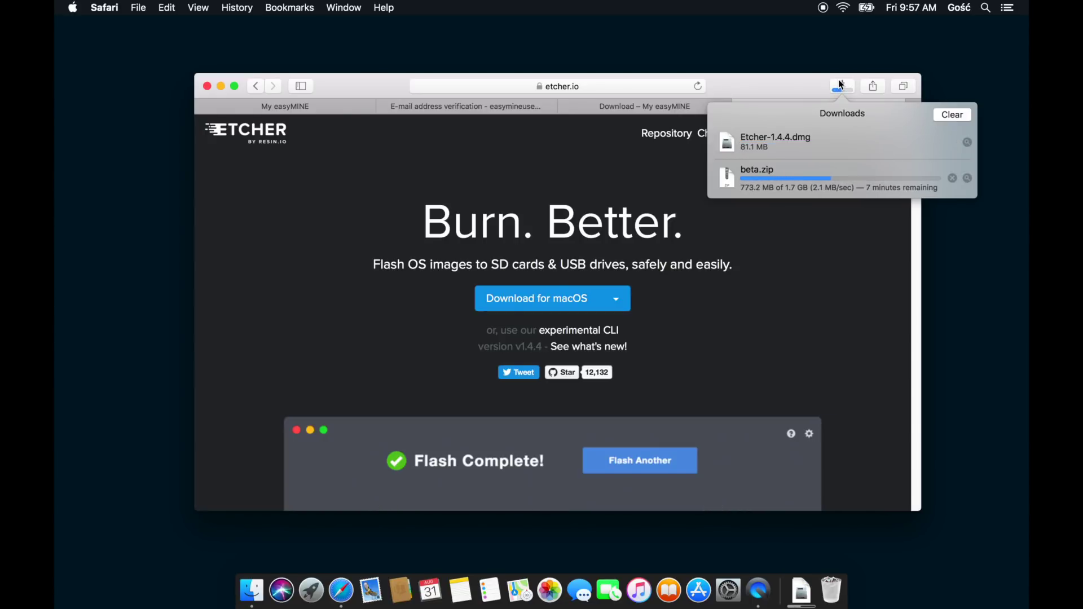
pyautogui.click(793, 143)
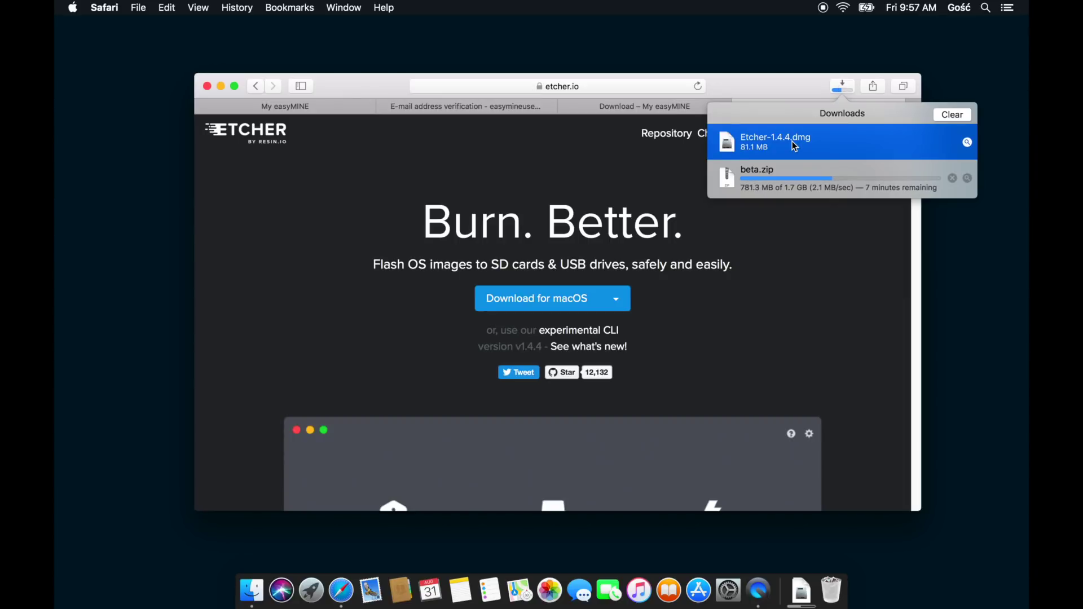
# Open Etcher-1.4.4.dmg, copy Etcher into Applications, and close the installer window
pyautogui.click(793, 143)
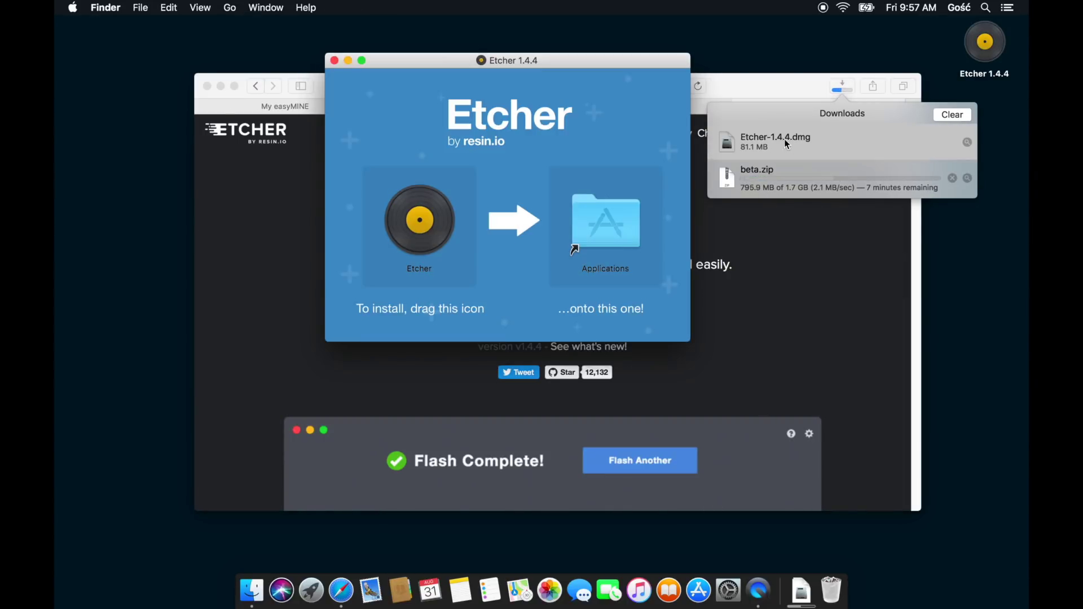
pyautogui.moveTo(420, 220); pyautogui.dragTo(611, 219)
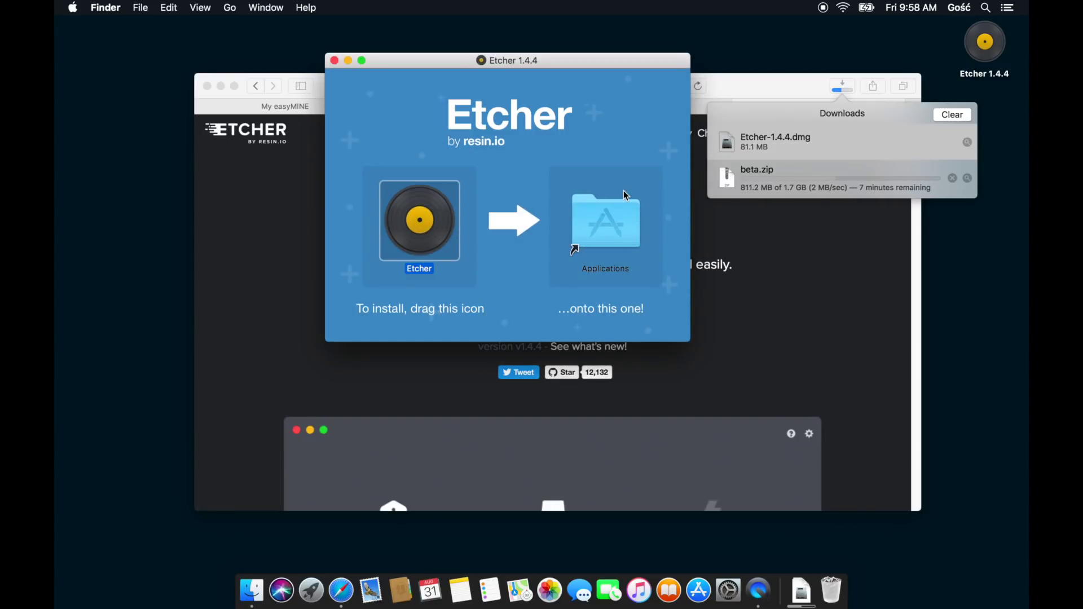
pyautogui.click(334, 59)
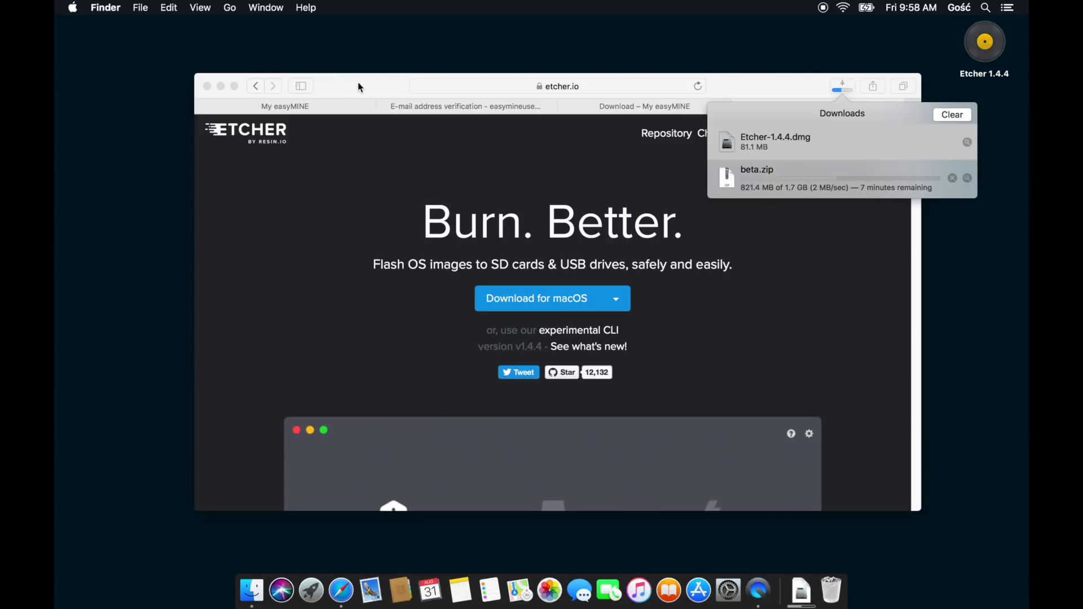
# Launch Etcher from Launchpad, approve opening the downloaded app, and move its window down
pyautogui.click(319, 589)
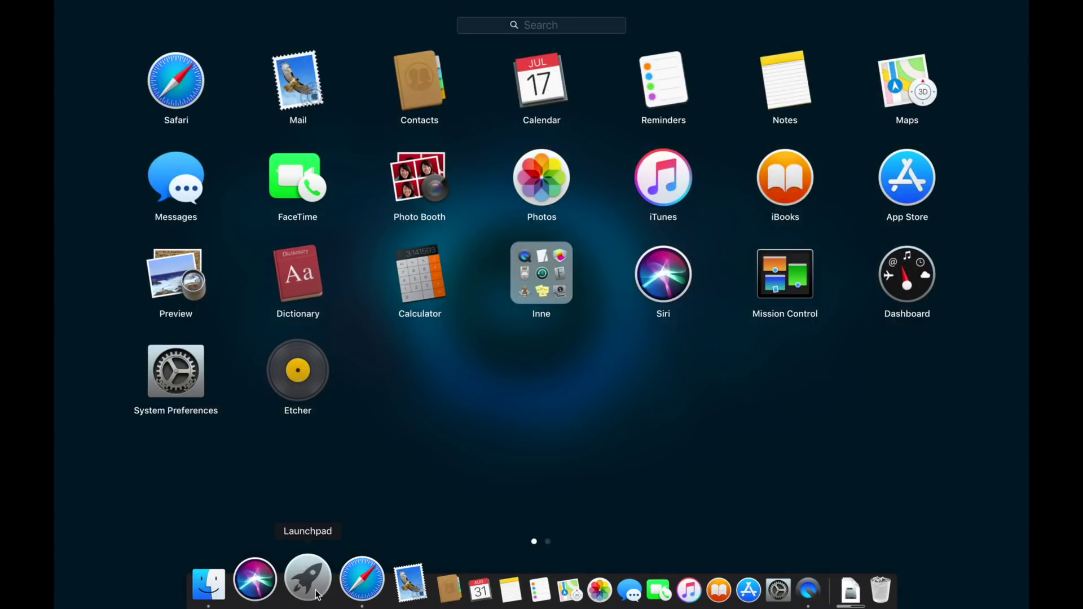
pyautogui.click(313, 391)
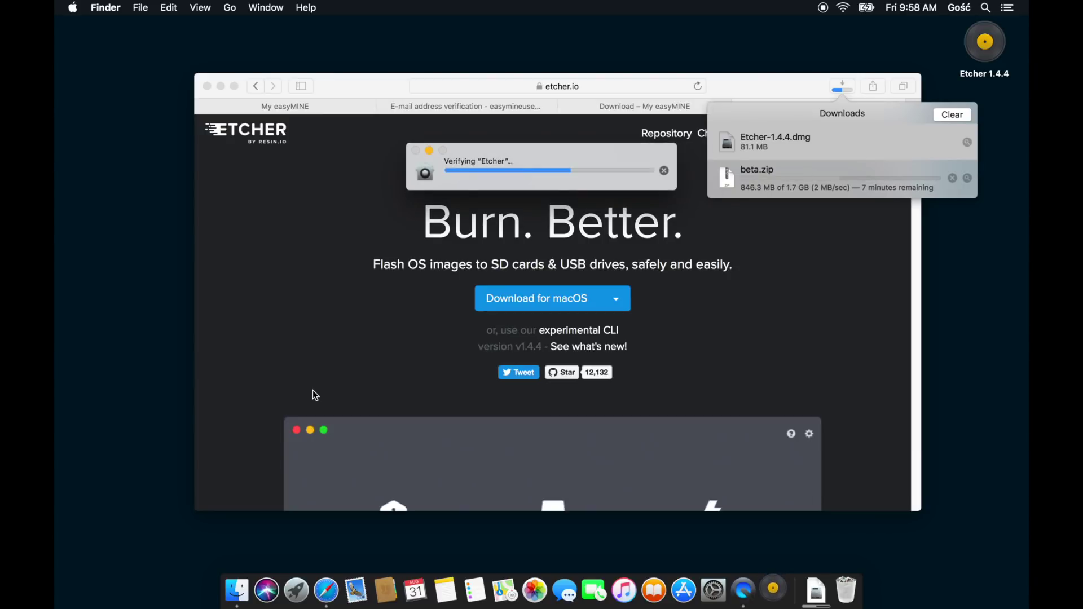
pyautogui.click(652, 212)
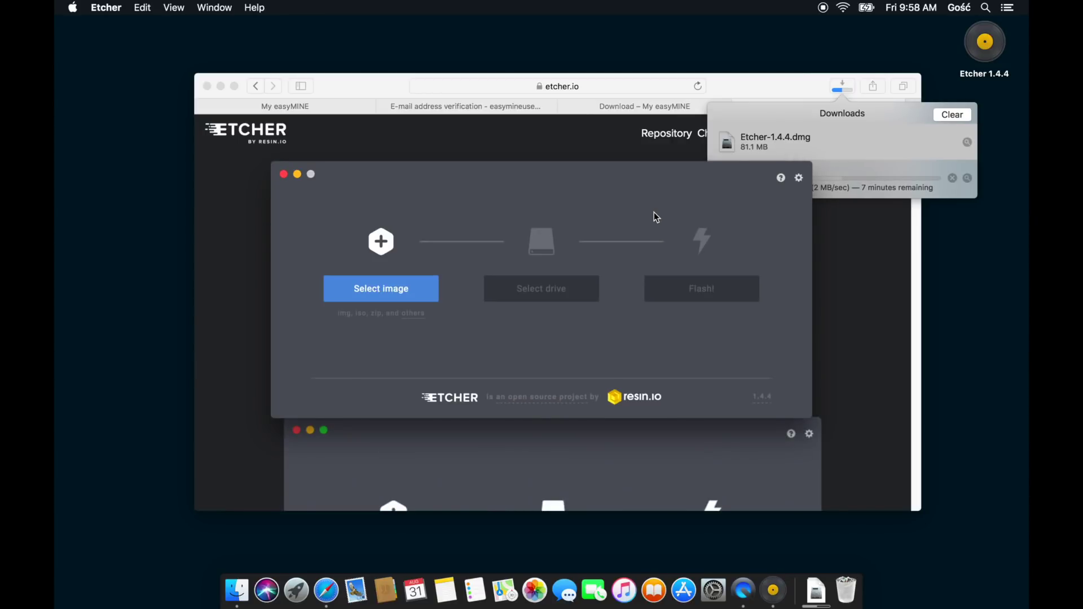
pyautogui.moveTo(668, 187); pyautogui.dragTo(683, 304)
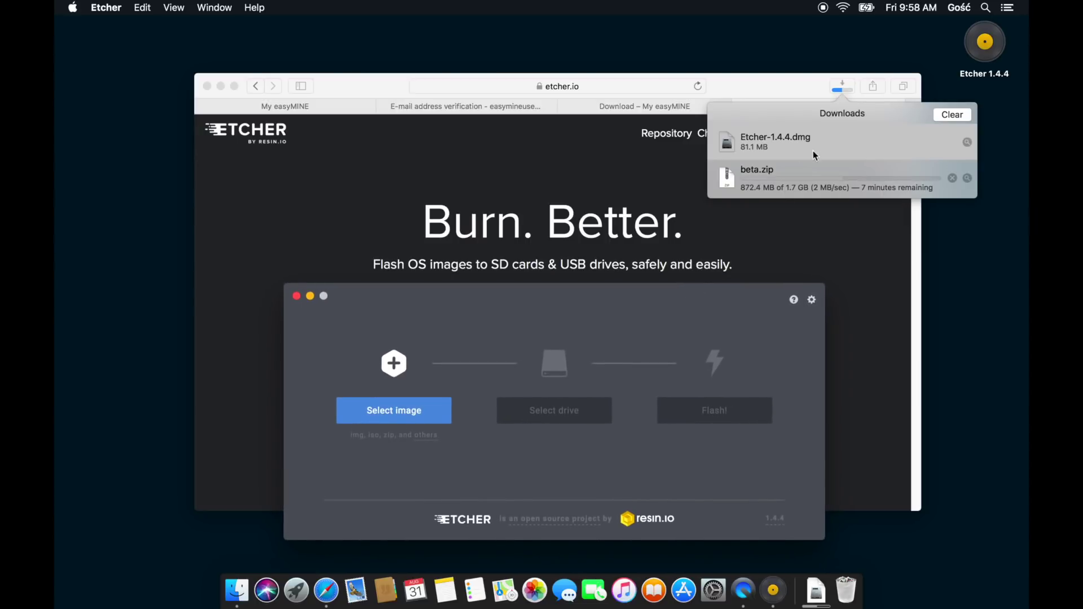
pyautogui.click(844, 125)
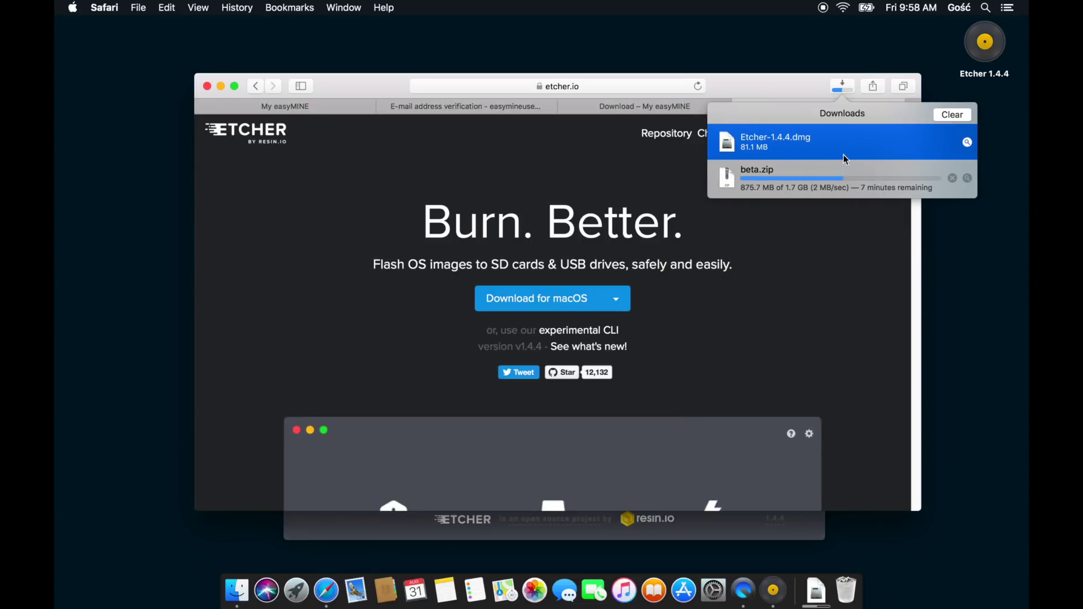
# Let beta.zip finish and unpack into beta-17.10-0.4.1.img, then close the downloads list
pyautogui.click(846, 179)
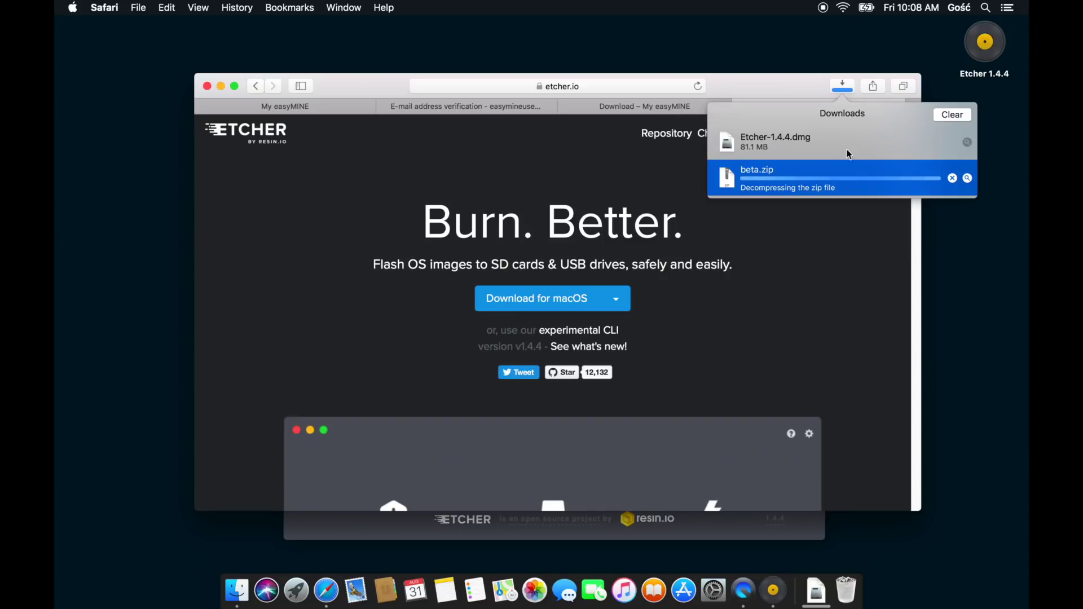
pyautogui.click(844, 86)
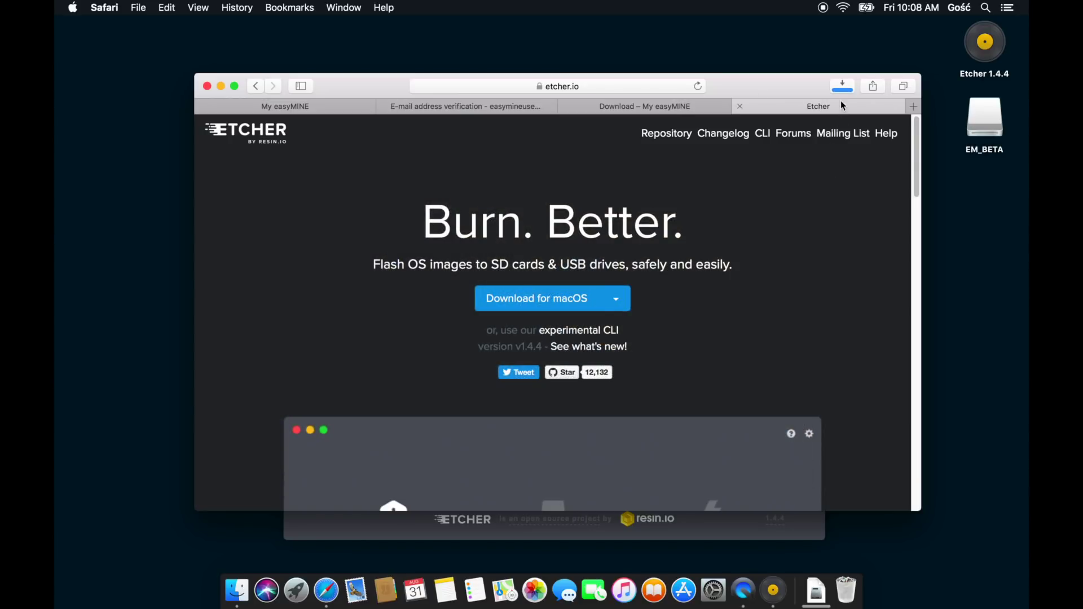
pyautogui.click(247, 586)
# Load beta-17.10-0.4.1.img from Downloads into Etcher as the image to flash
pyautogui.click(175, 416)
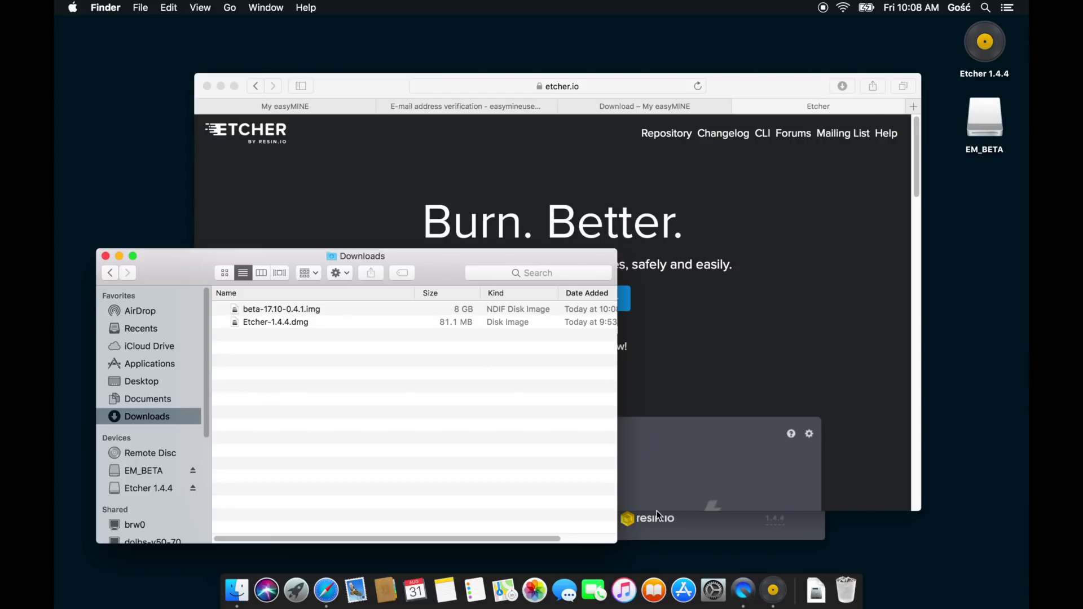
pyautogui.click(772, 570)
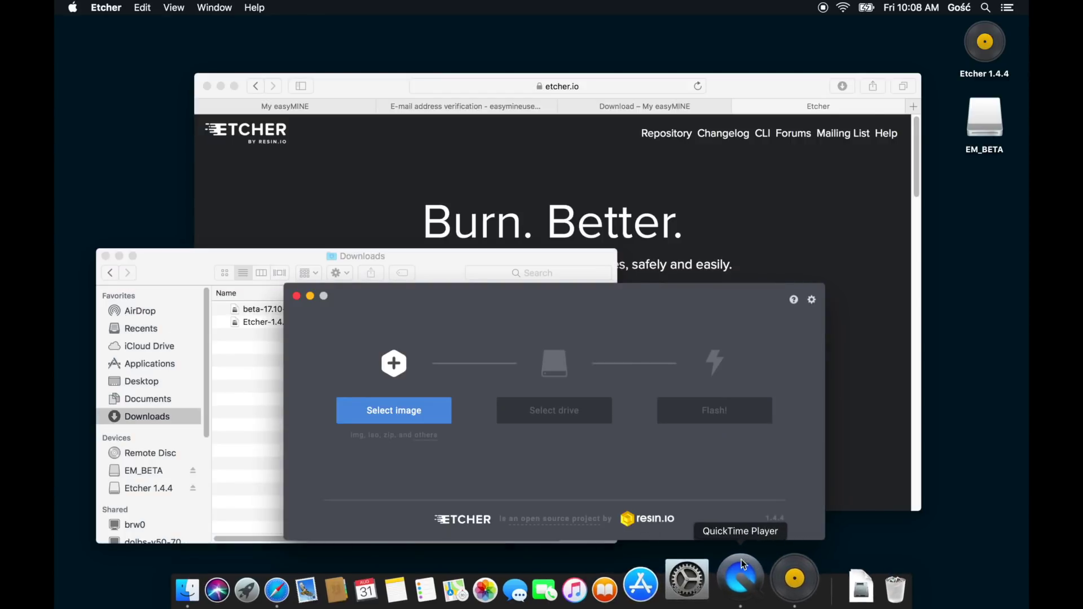
pyautogui.click(402, 418)
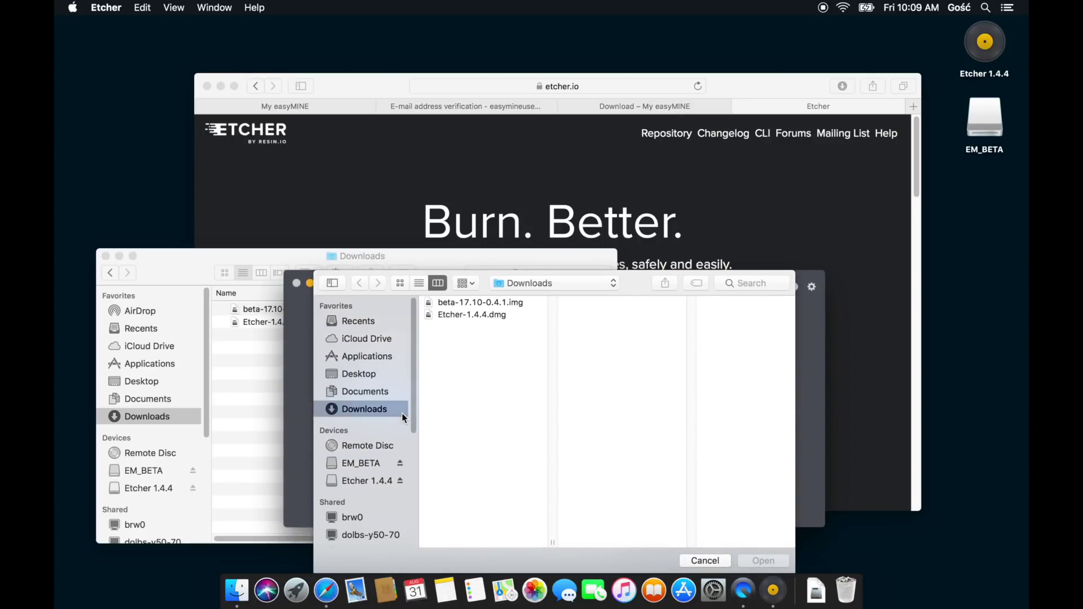
pyautogui.click(469, 302)
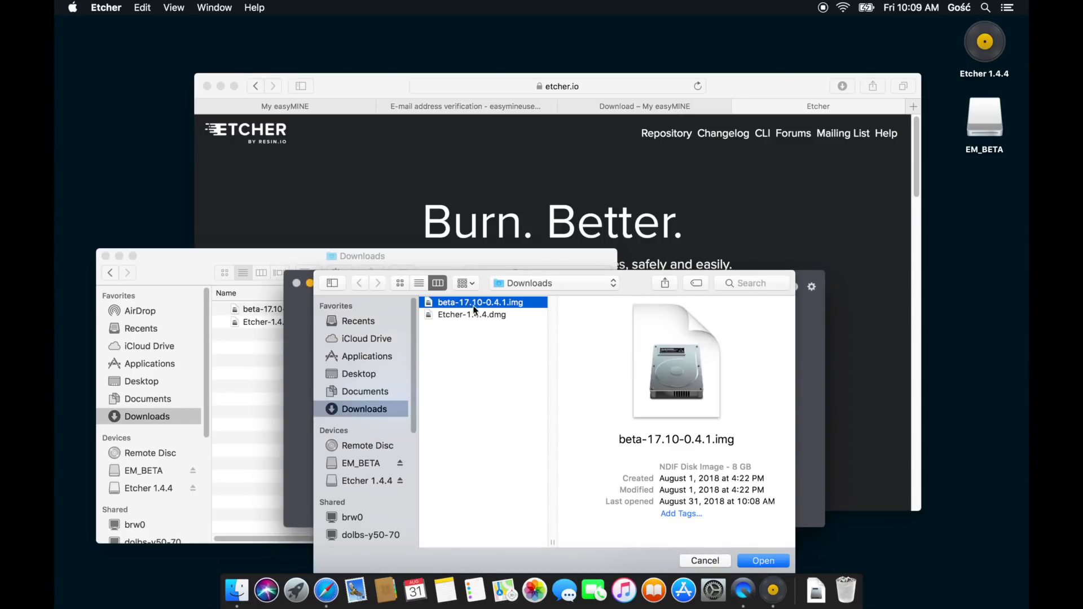
pyautogui.click(757, 561)
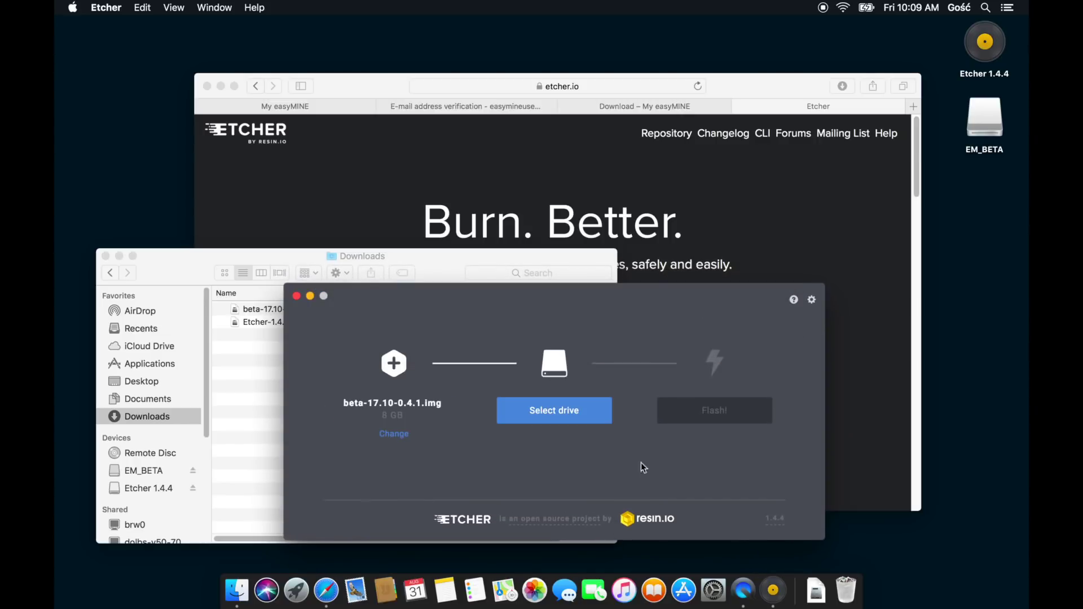
# Choose the Kingston DataTraveler 3.0 USB drive as Etcher's target
pyautogui.click(560, 421)
pyautogui.click(556, 416)
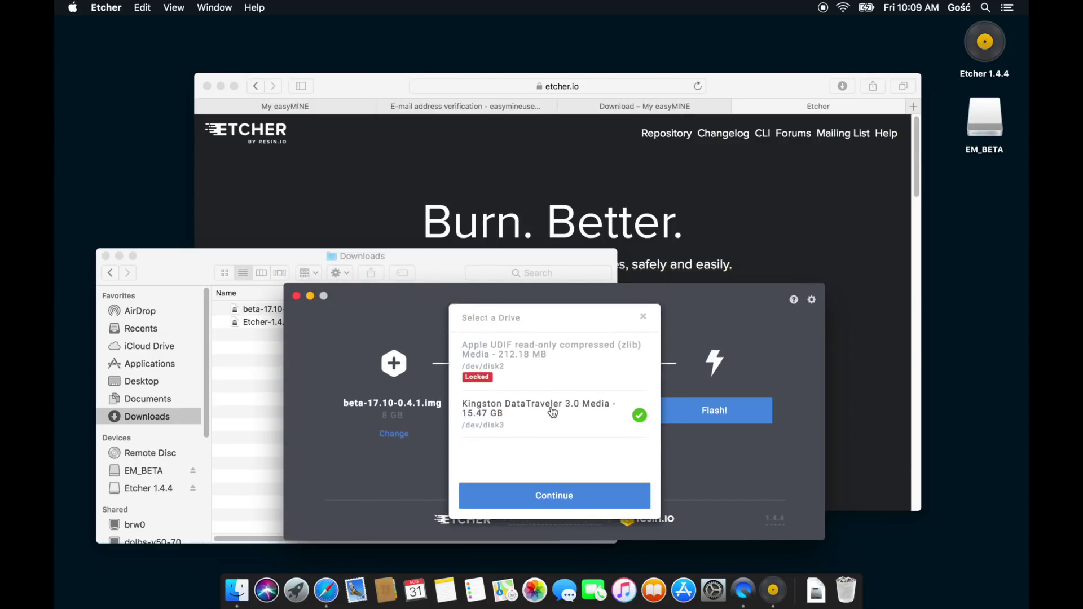
pyautogui.click(561, 496)
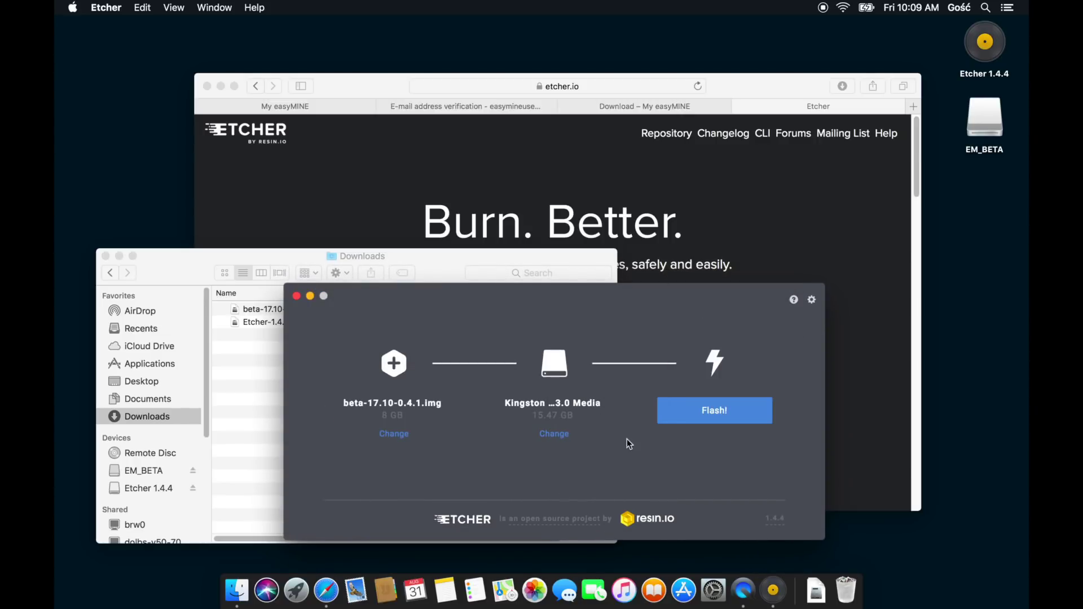
# Flash beta-17.10-0.4.1.img onto the Kingston drive with admin approval, then quit Etcher
pyautogui.click(706, 417)
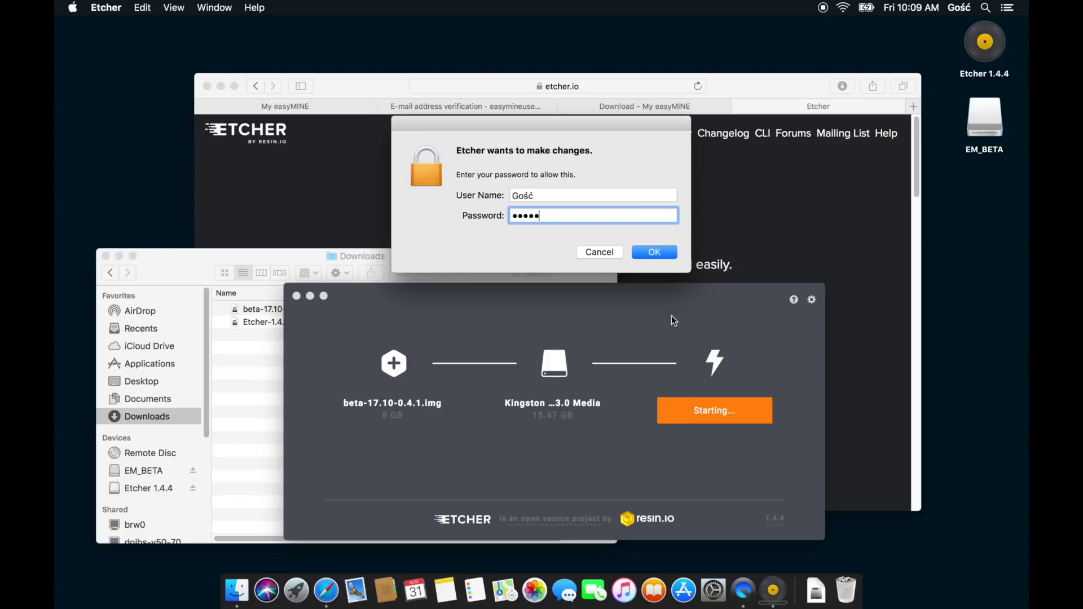
pyautogui.click(654, 252)
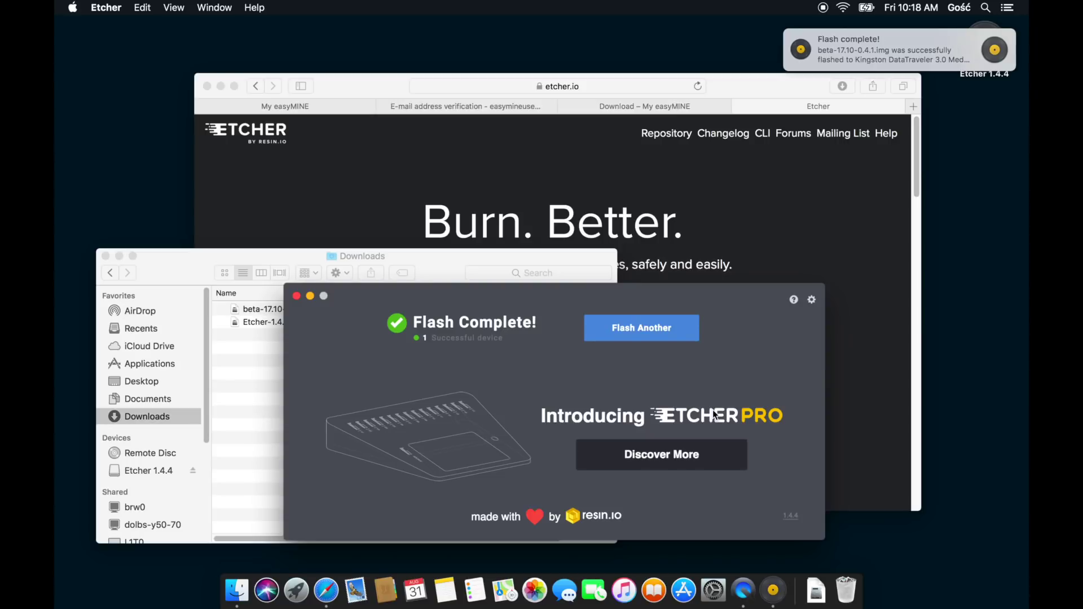
pyautogui.click(296, 296)
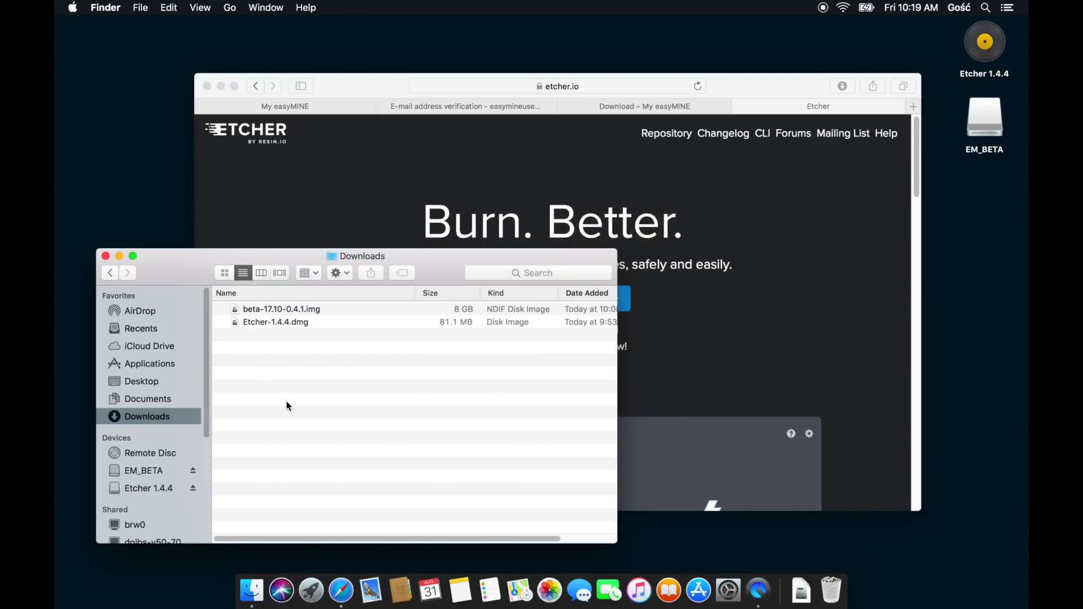
# Sign in to My easyMINE with the saved login credentials
pyautogui.click(293, 106)
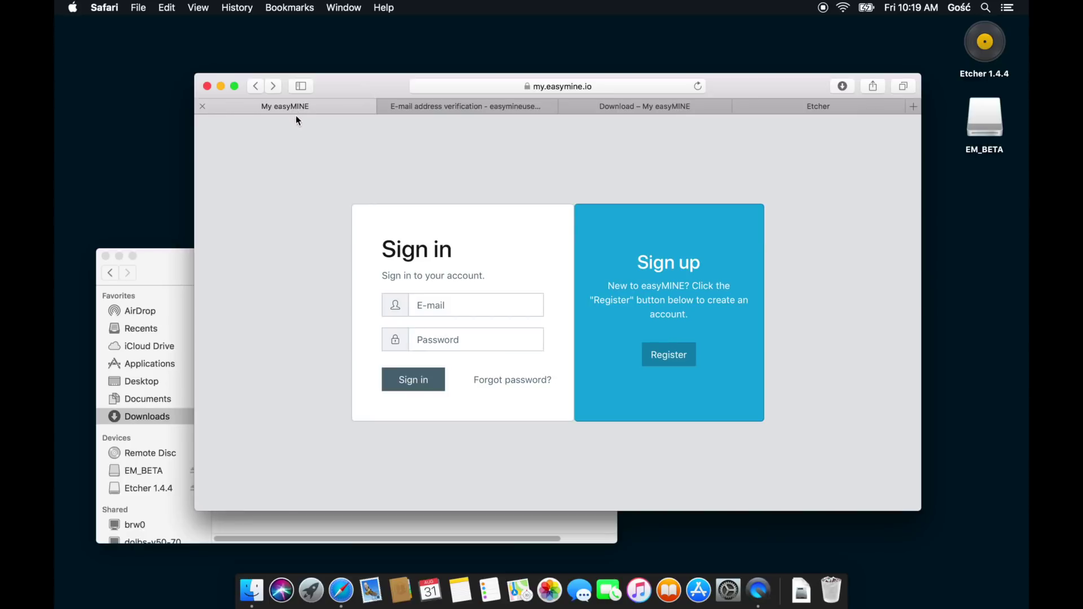
pyautogui.click(420, 305)
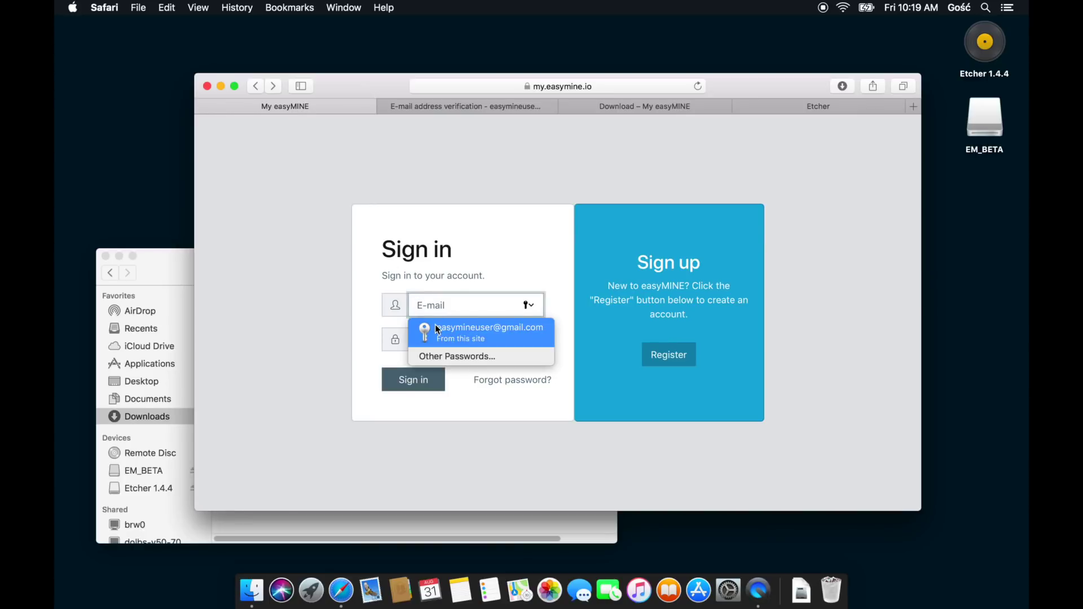
pyautogui.click(435, 328)
pyautogui.click(414, 378)
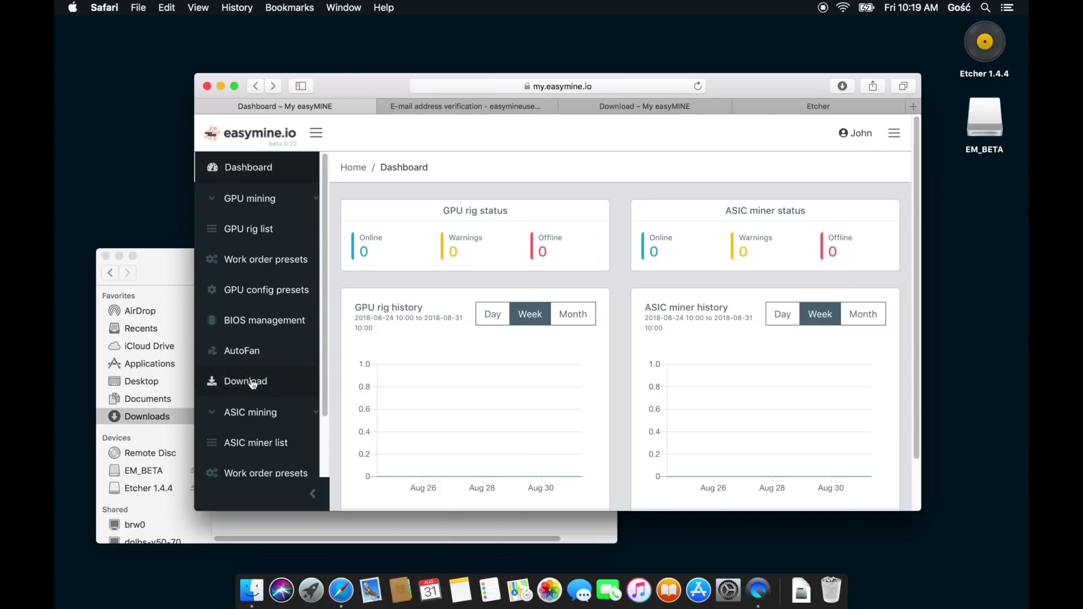
# Download the account's config file from the easyMINE OS Download page
pyautogui.click(252, 382)
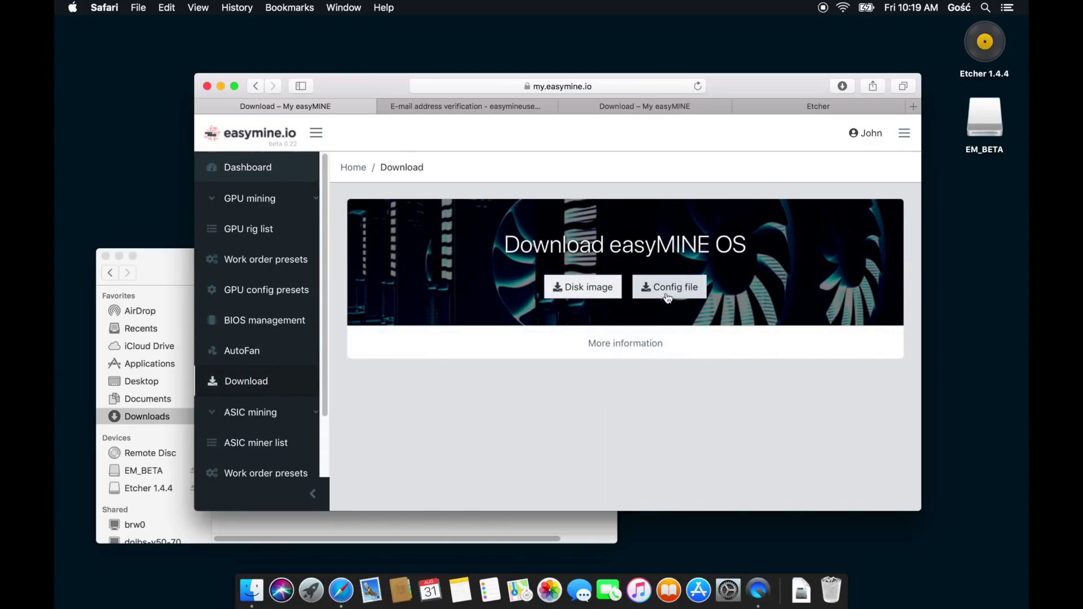
pyautogui.click(669, 293)
pyautogui.click(509, 517)
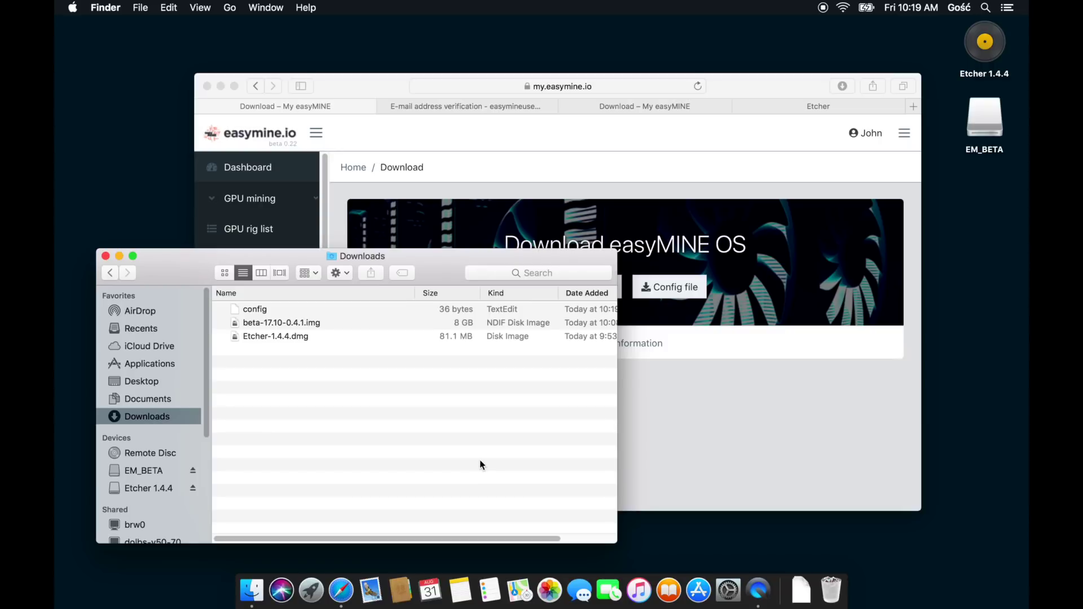
# Show EM_BETA in a second Finder tab and copy the config file from Downloads
pyautogui.press('super+t')
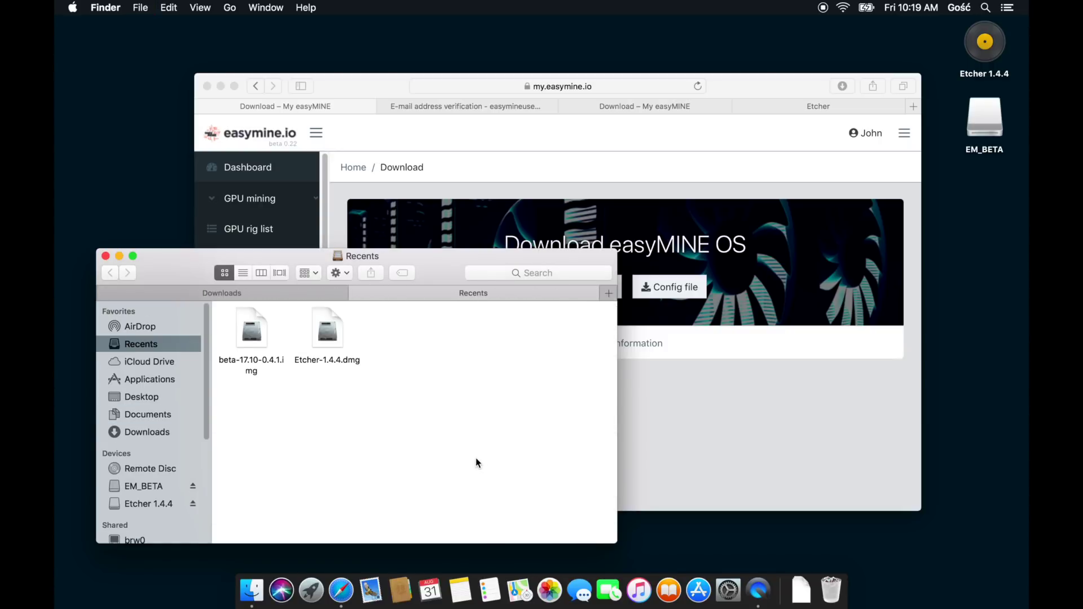
pyautogui.click(153, 486)
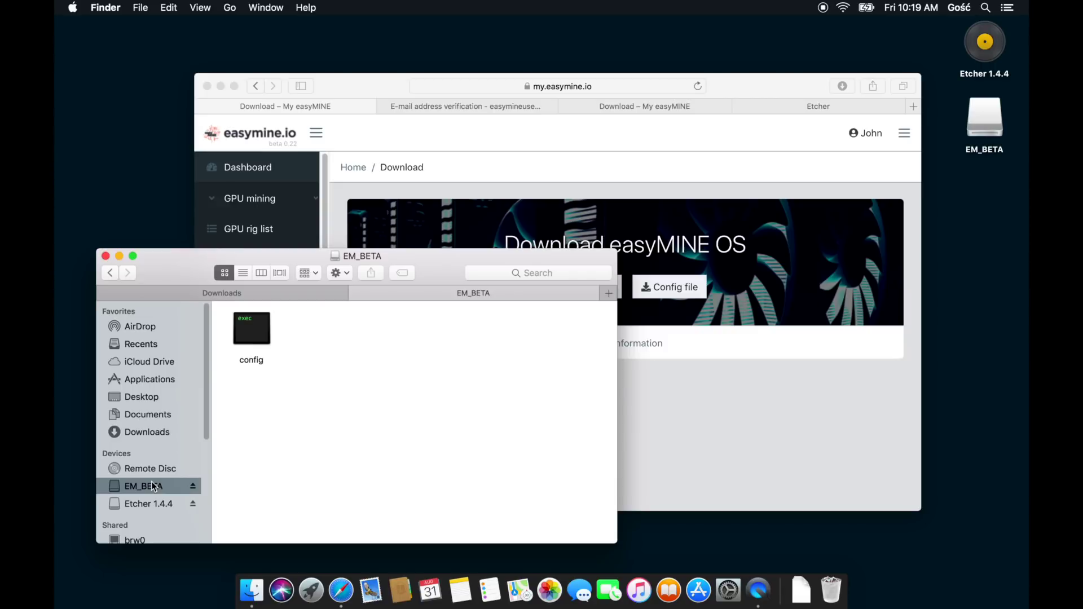
pyautogui.click(231, 291)
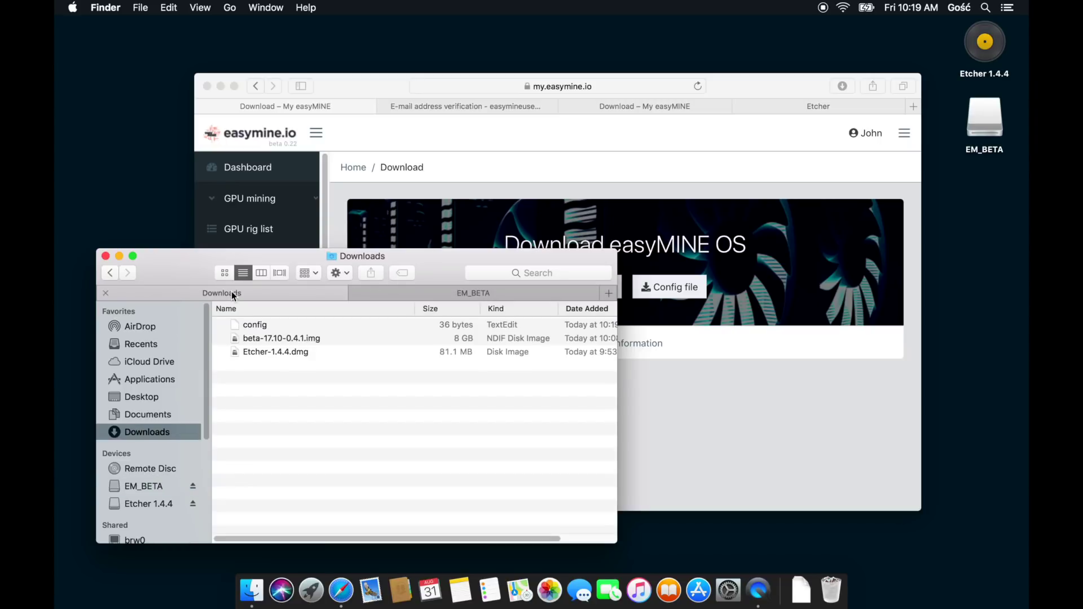
pyautogui.click(257, 326)
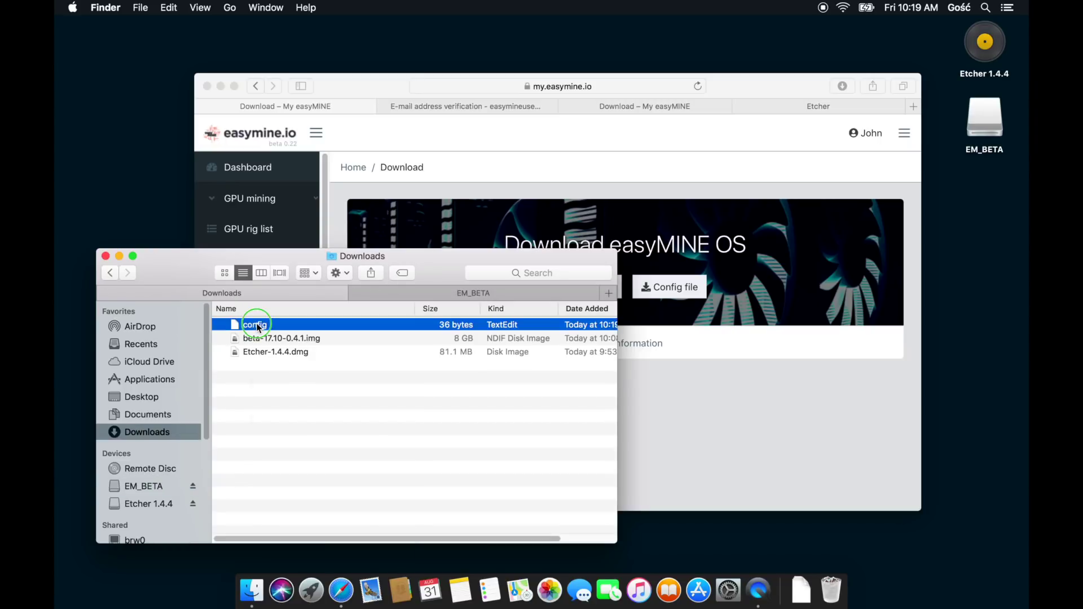
pyautogui.rightClick(256, 325)
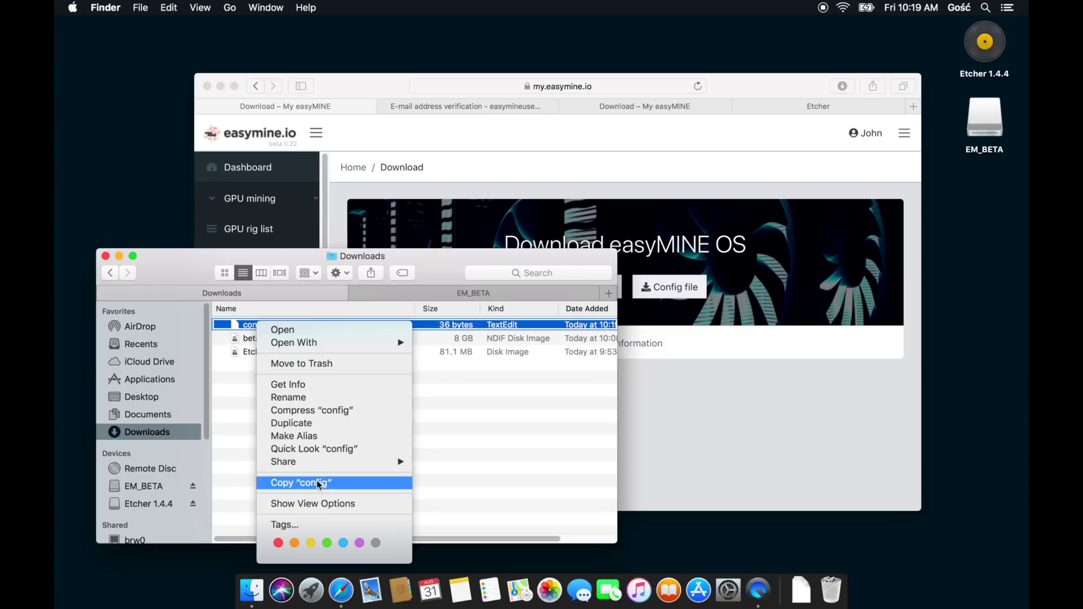
pyautogui.click(319, 484)
# Paste the config file onto EM_BETA, replacing the older config
pyautogui.click(361, 293)
pyautogui.rightClick(360, 346)
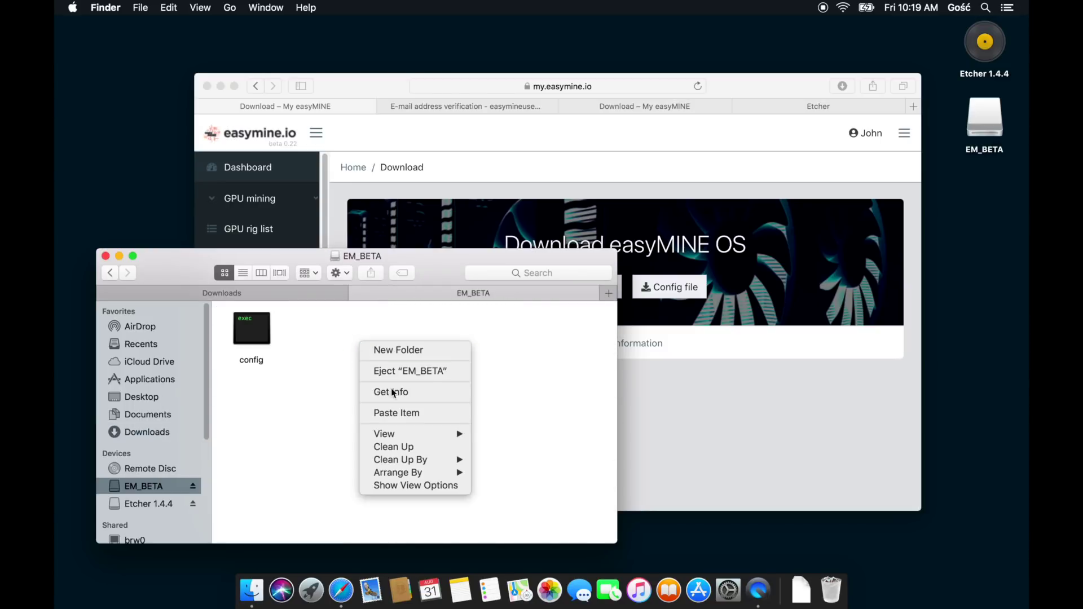
pyautogui.click(398, 412)
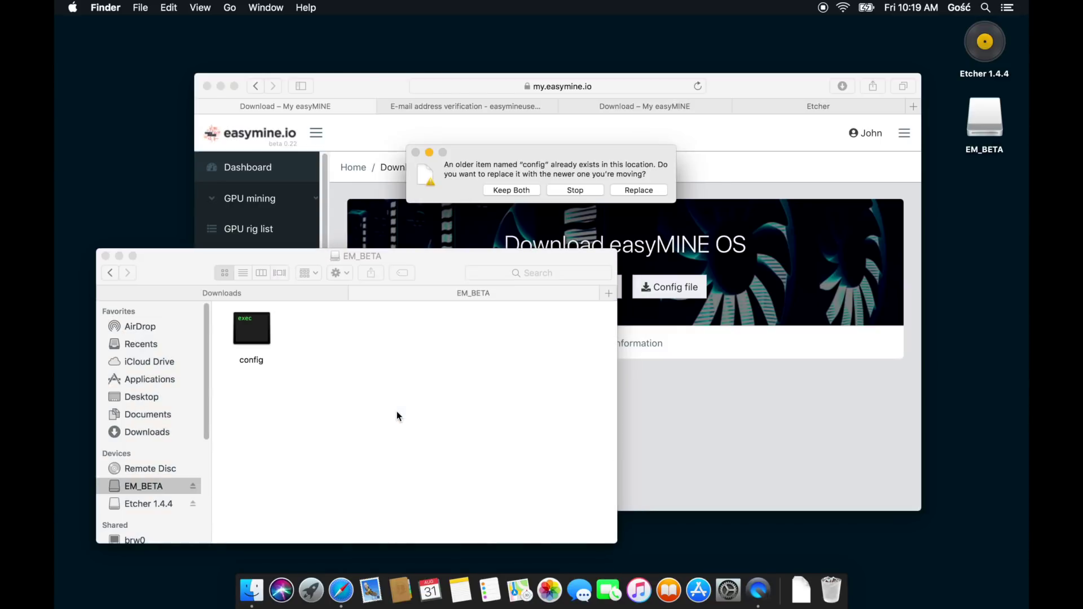
pyautogui.click(632, 191)
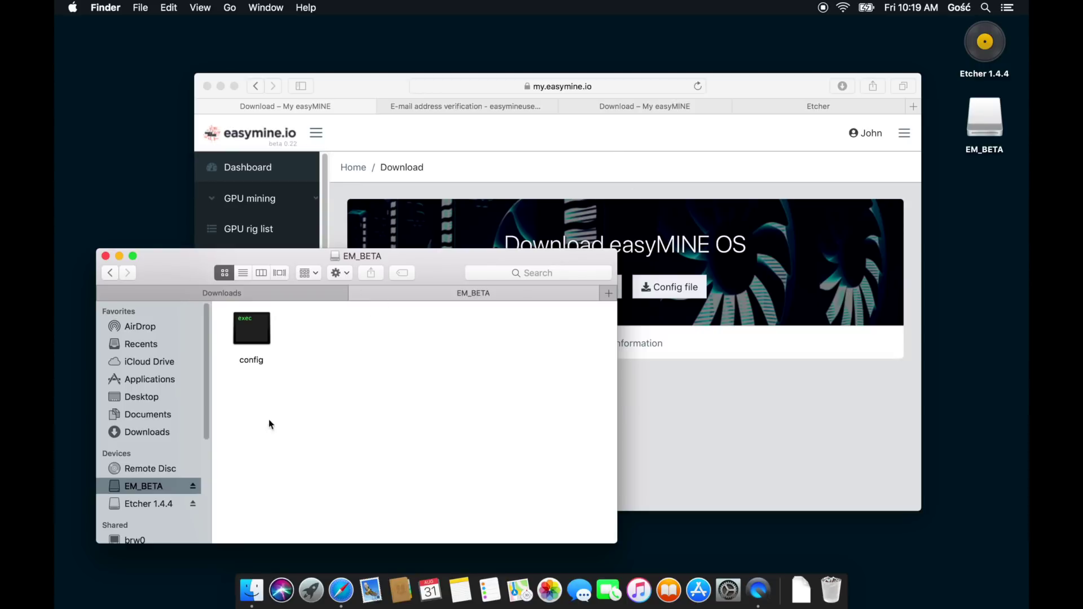
# Eject the EM_BETA drive from the Finder sidebar
pyautogui.click(194, 485)
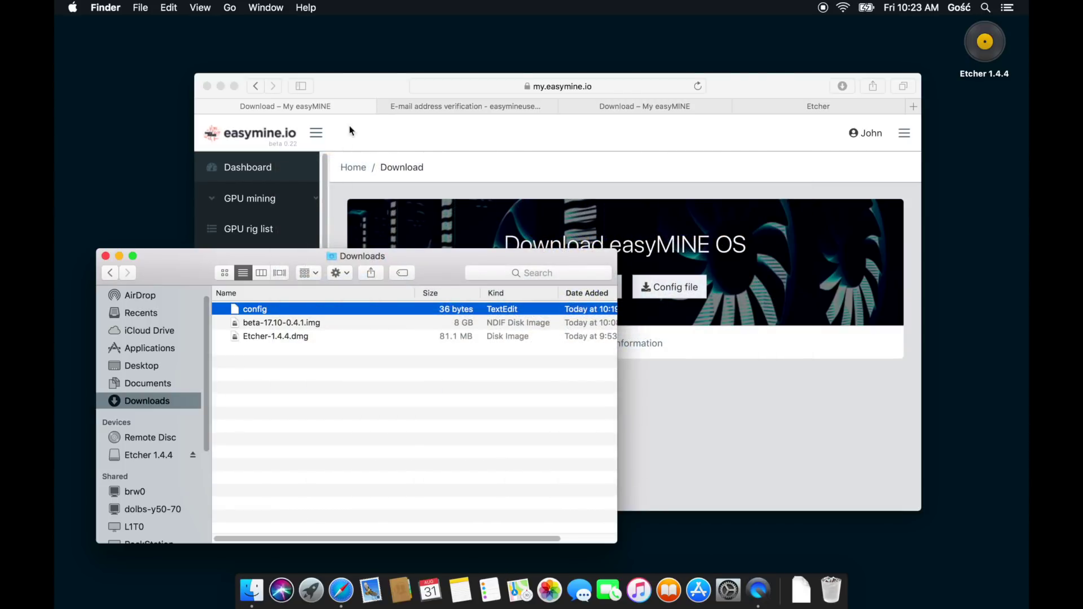
# Return to the easyMINE site in Safari and view the GPU rig list showing one online, manual rig
pyautogui.click(343, 84)
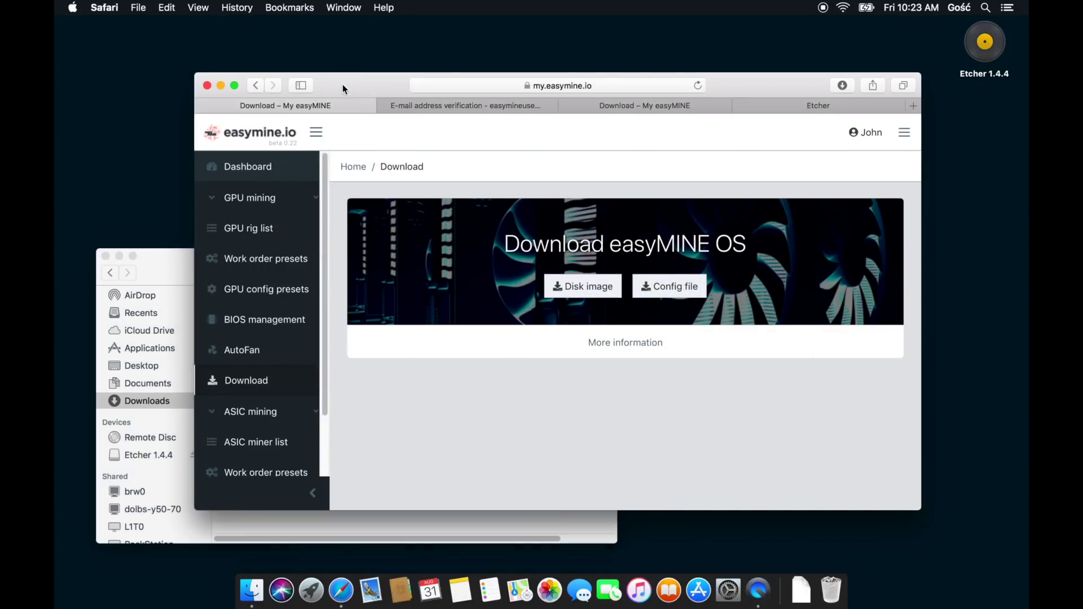
pyautogui.click(268, 232)
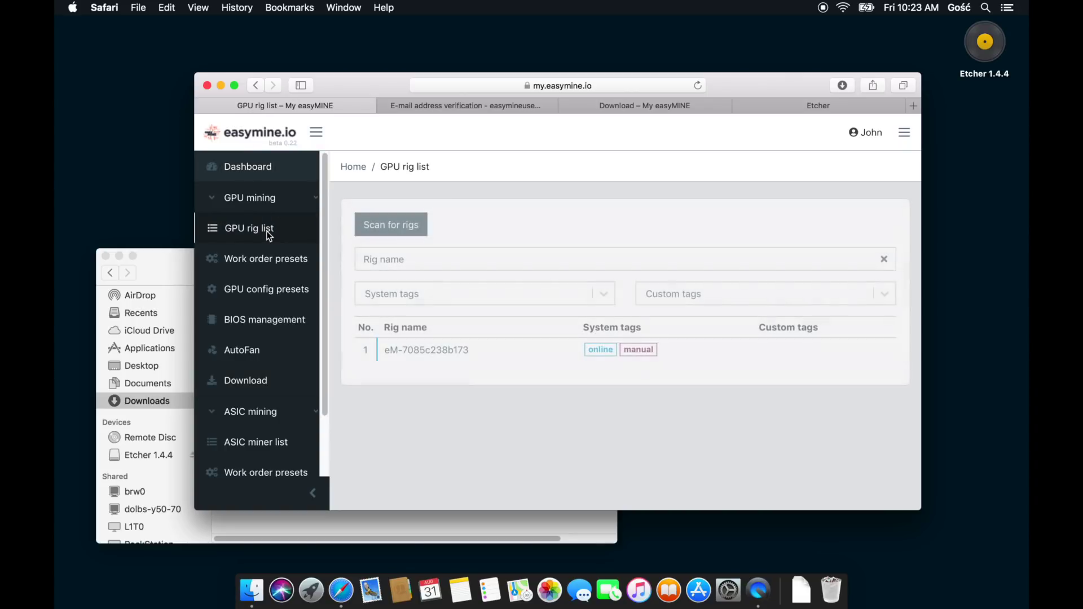